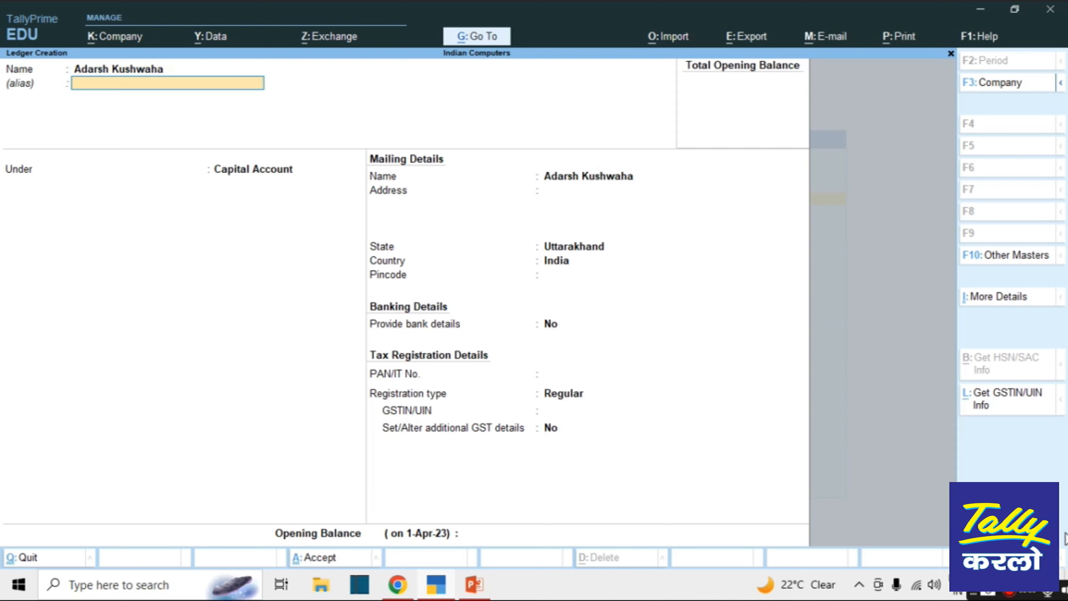
# Step: Keep the new owner's ledger under Capital Account and fill in the owner's mailing address
pyautogui.press('Return')
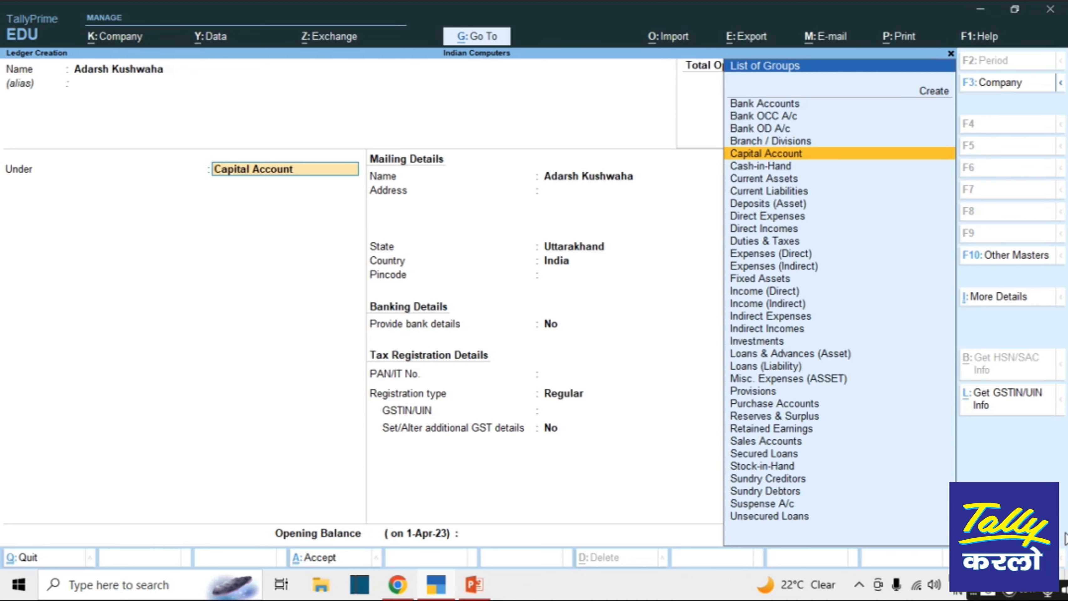
pyautogui.press('Return')
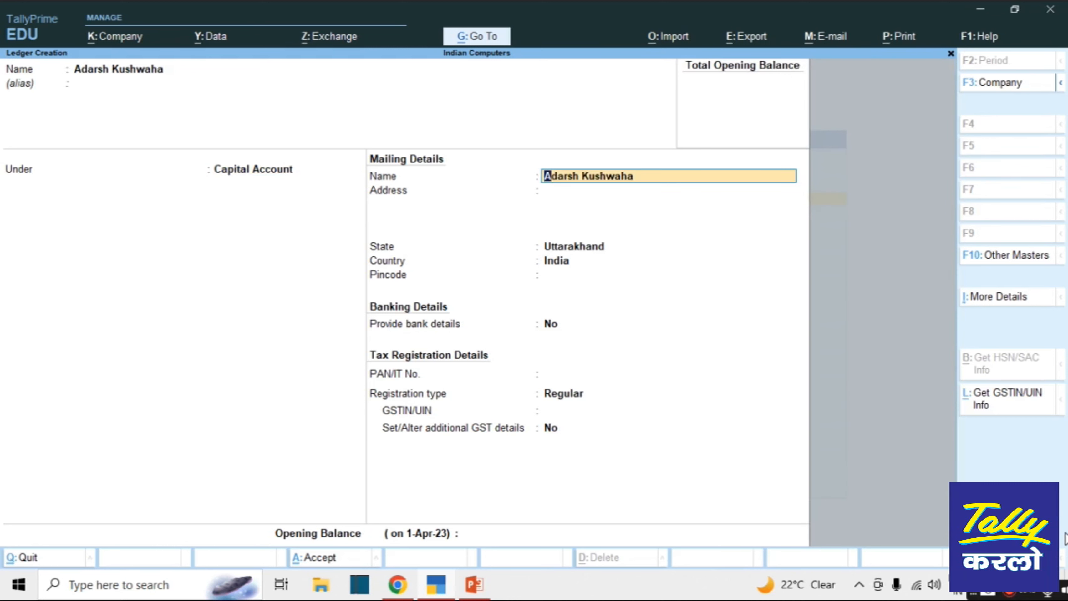
pyautogui.press('Return')
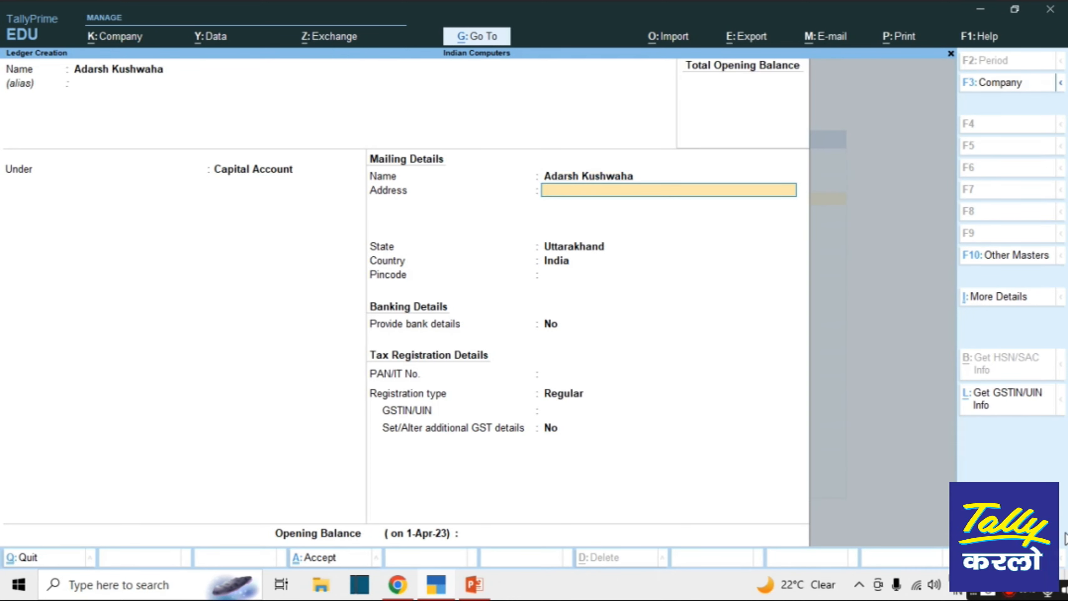
pyautogui.write('Kake Dev, Kanpur')
pyautogui.press('Return')
pyautogui.press('Return')
# Step: Set the ledger's state to Uttar Pradesh, save the ledger and return to the Gateway of Tally
pyautogui.write('Ut')
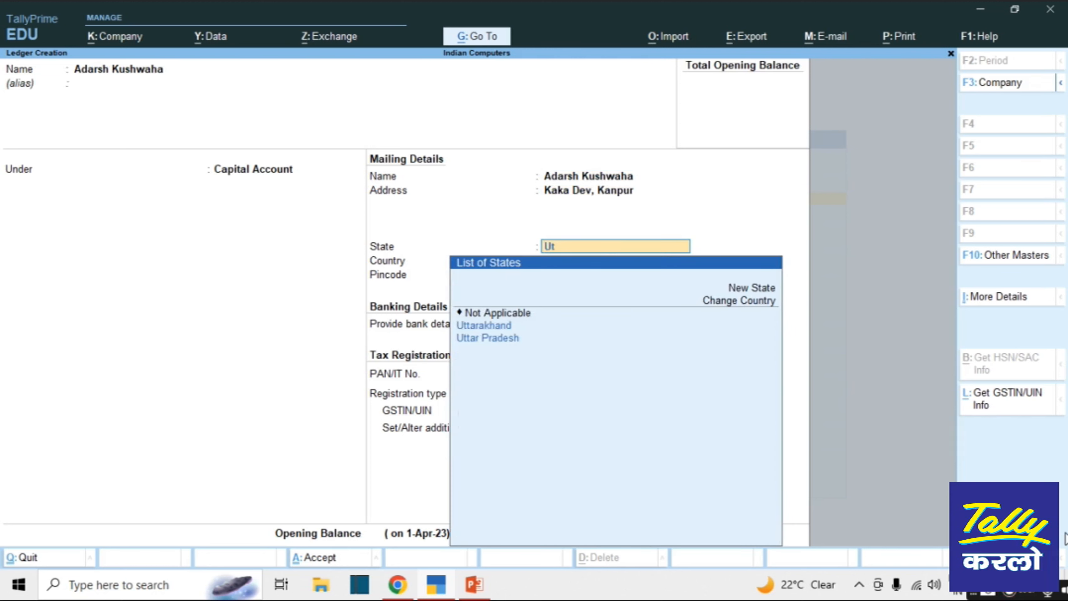
pyautogui.press('Down')
pyautogui.press('Down')
pyautogui.press('Return')
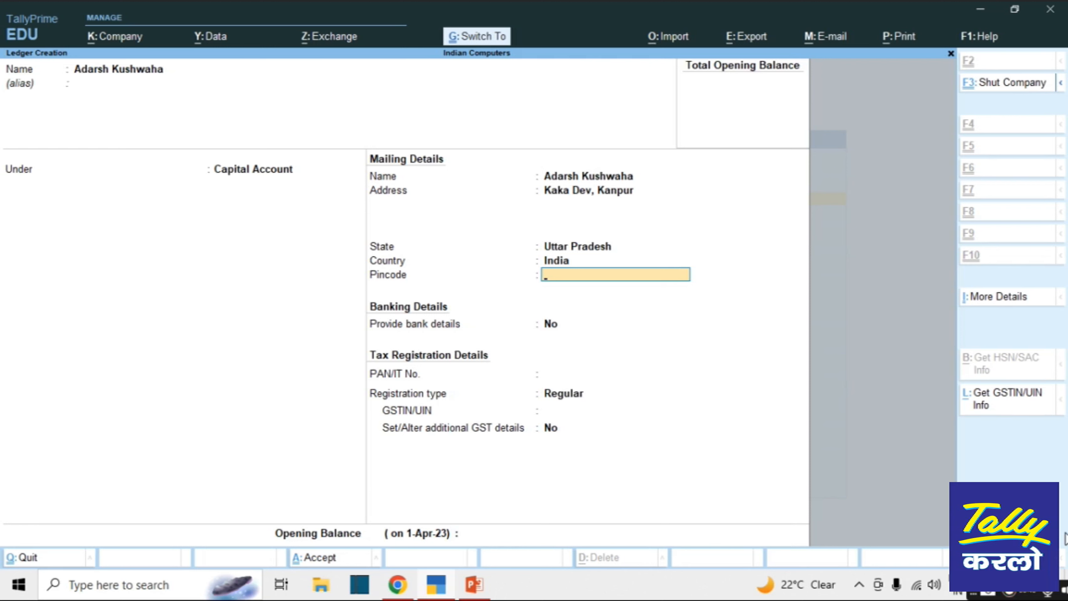
pyautogui.hotkey('ctrl', 'a')
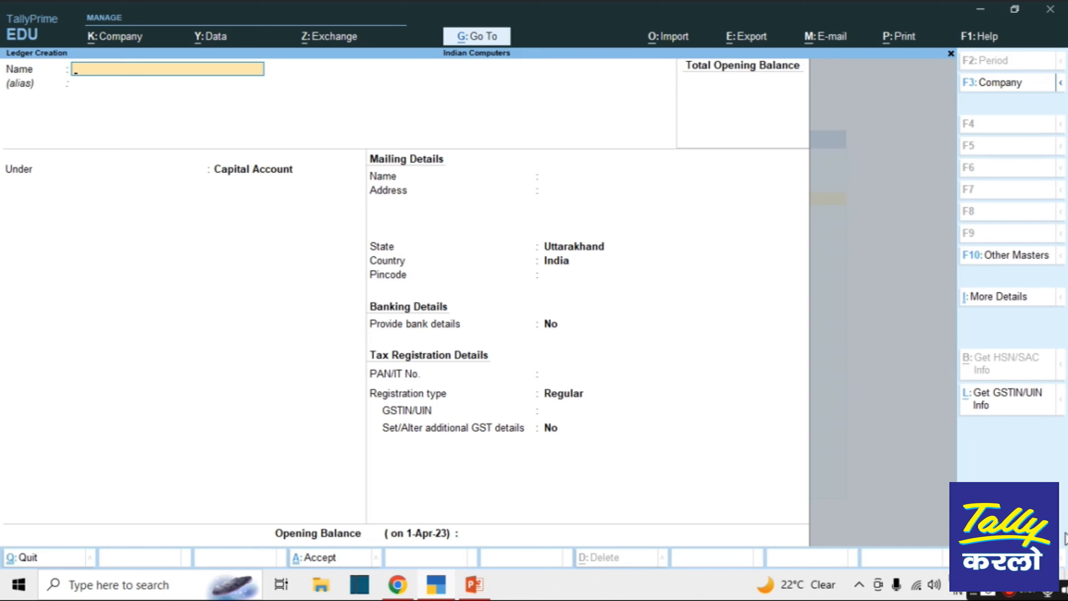
pyautogui.press('Escape')
pyautogui.press('y')
pyautogui.press('Escape')
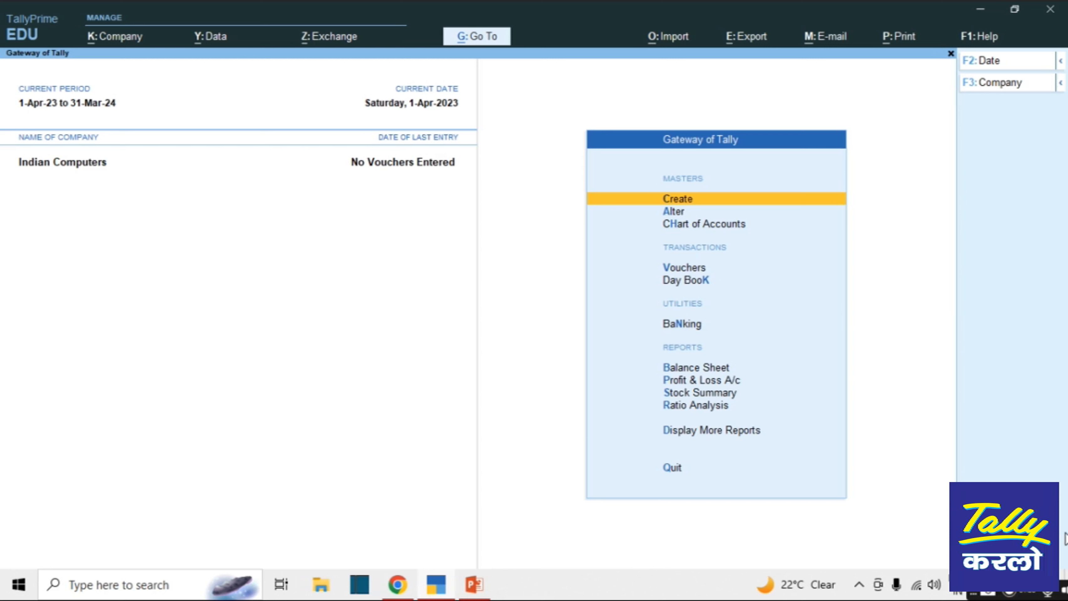
# Step: Start a Receipt voucher dated 1-Apr-23 with Cash as the receiving account
pyautogui.press('Down')
pyautogui.press('Down')
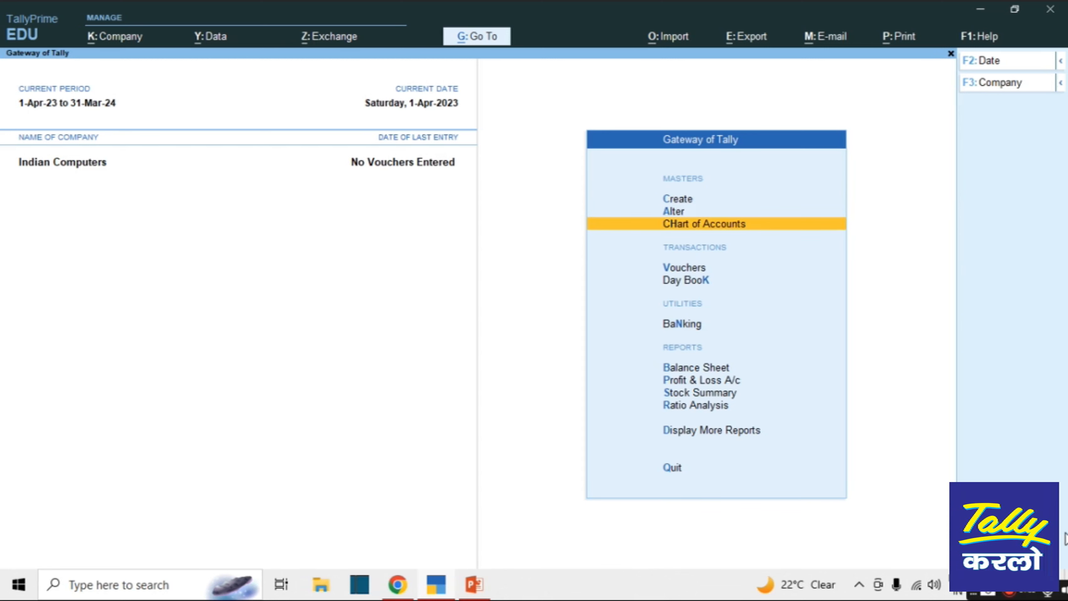
pyautogui.press('Down')
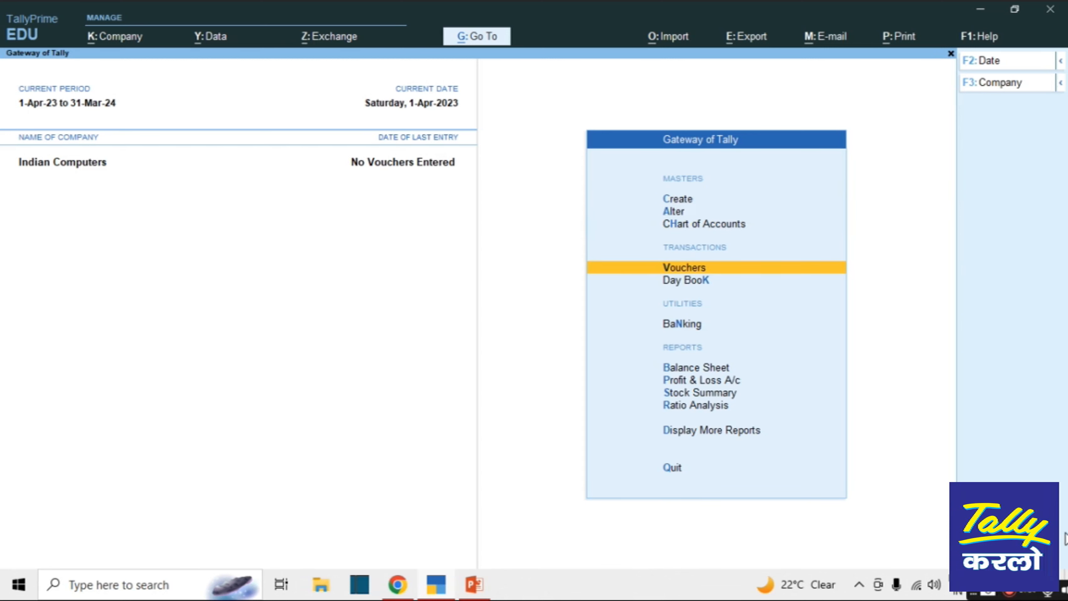
pyautogui.press('Return')
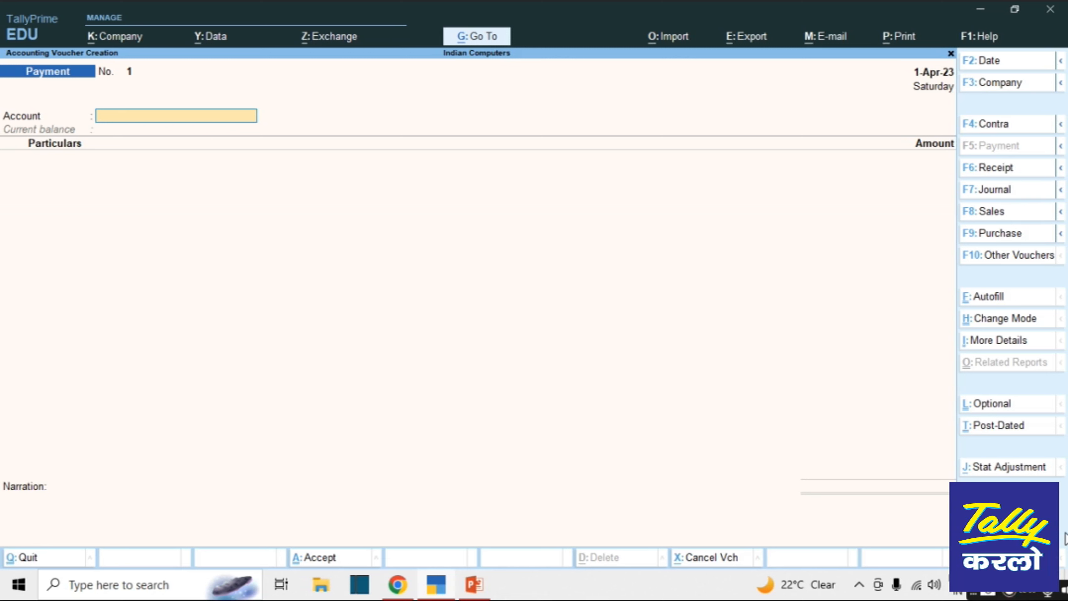
pyautogui.press('F6')
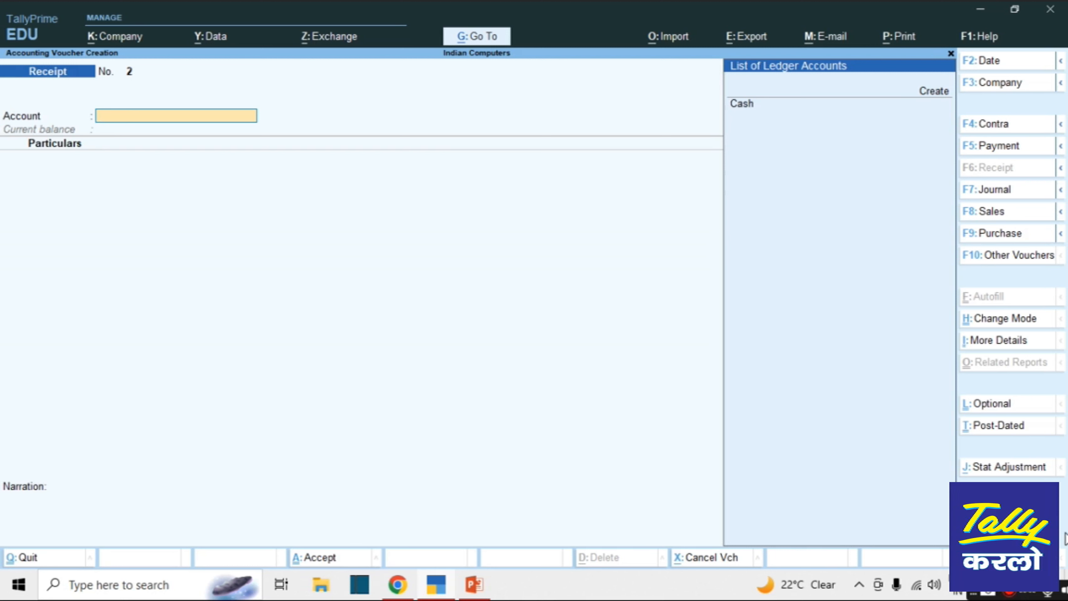
pyautogui.press('Down')
pyautogui.press('Down')
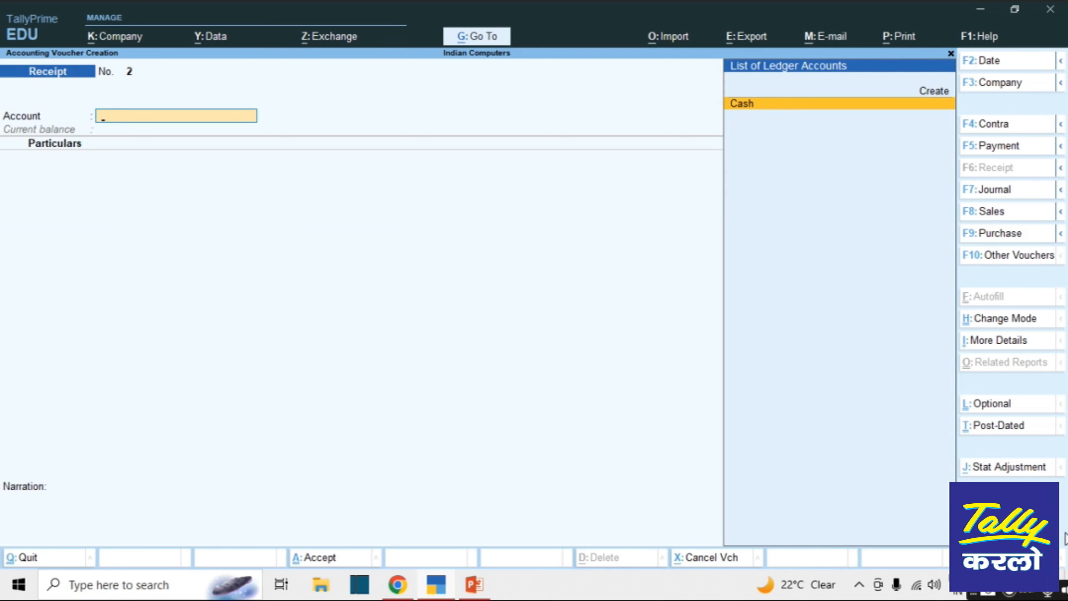
pyautogui.press('Return')
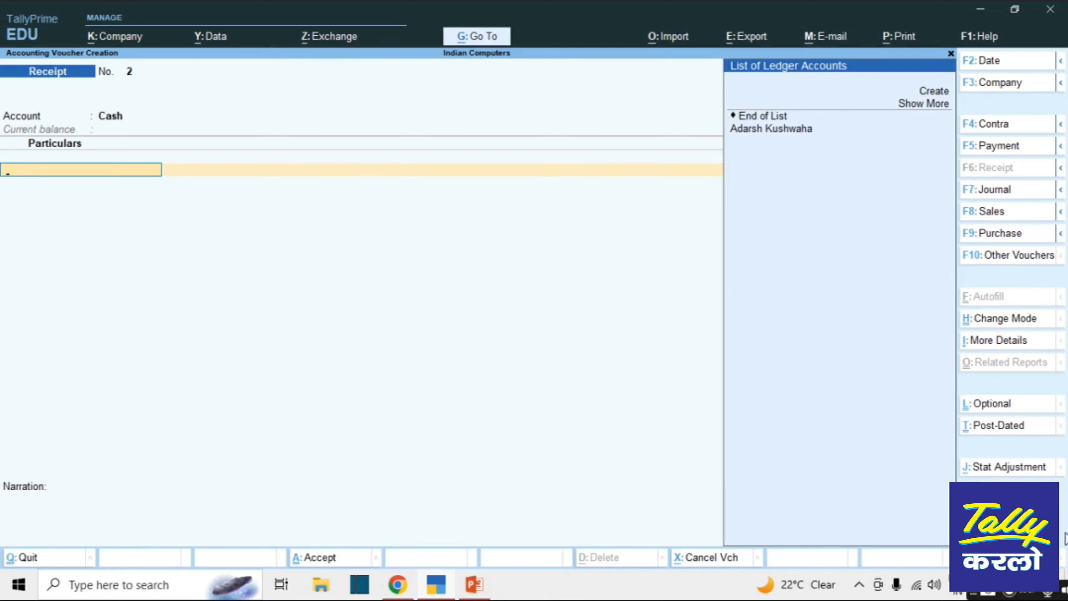
# Step: Credit the owner's capital ledger with 1,00,000 in the receipt, save the voucher and leave voucher entry
pyautogui.press('Down')
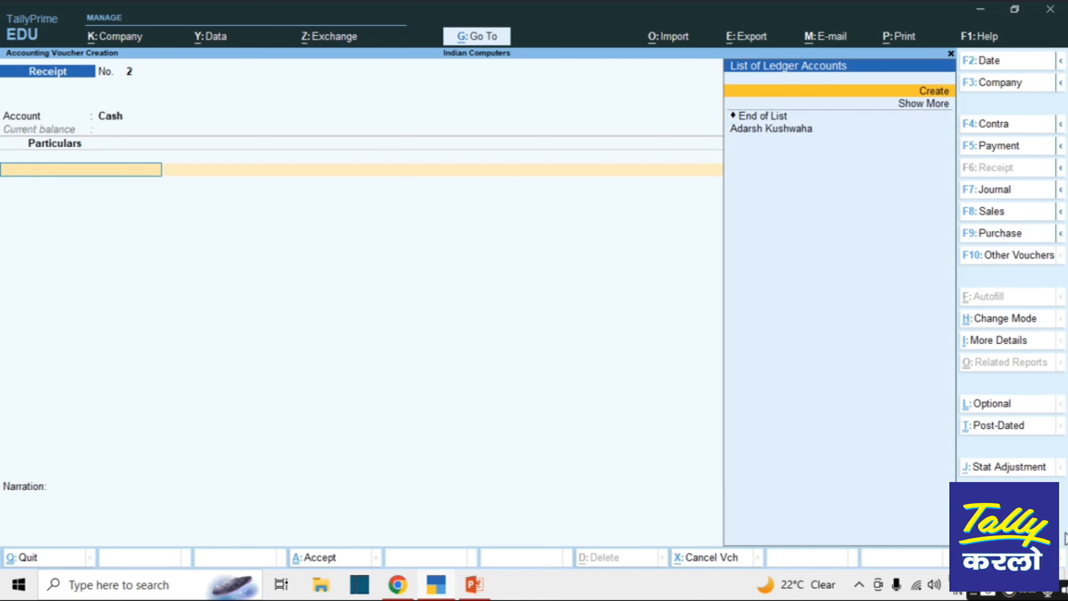
pyautogui.press('Down')
pyautogui.press('Down')
pyautogui.press('Down')
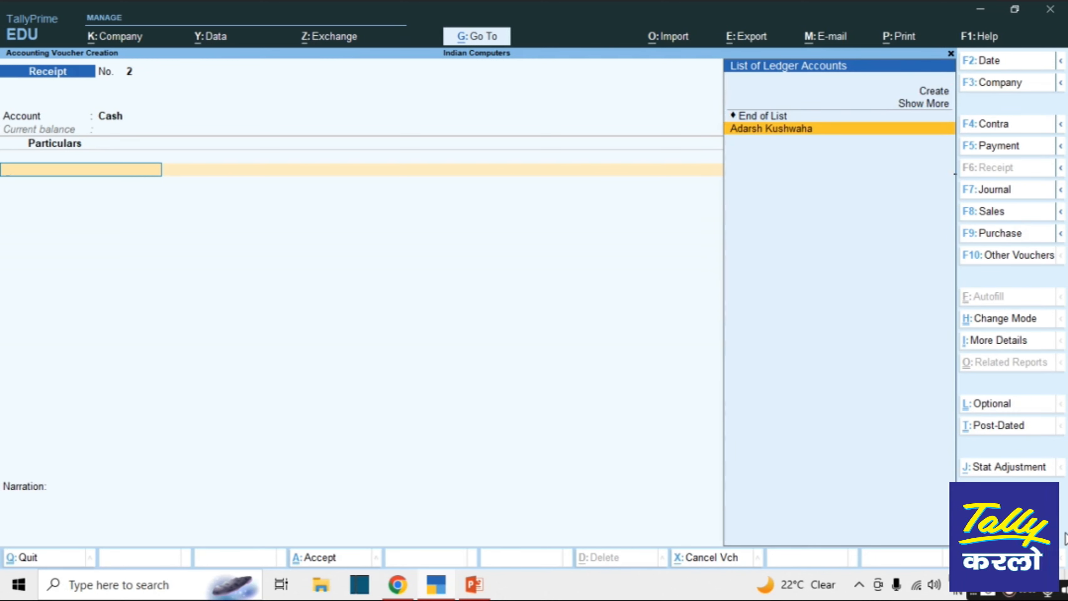
pyautogui.press('Return')
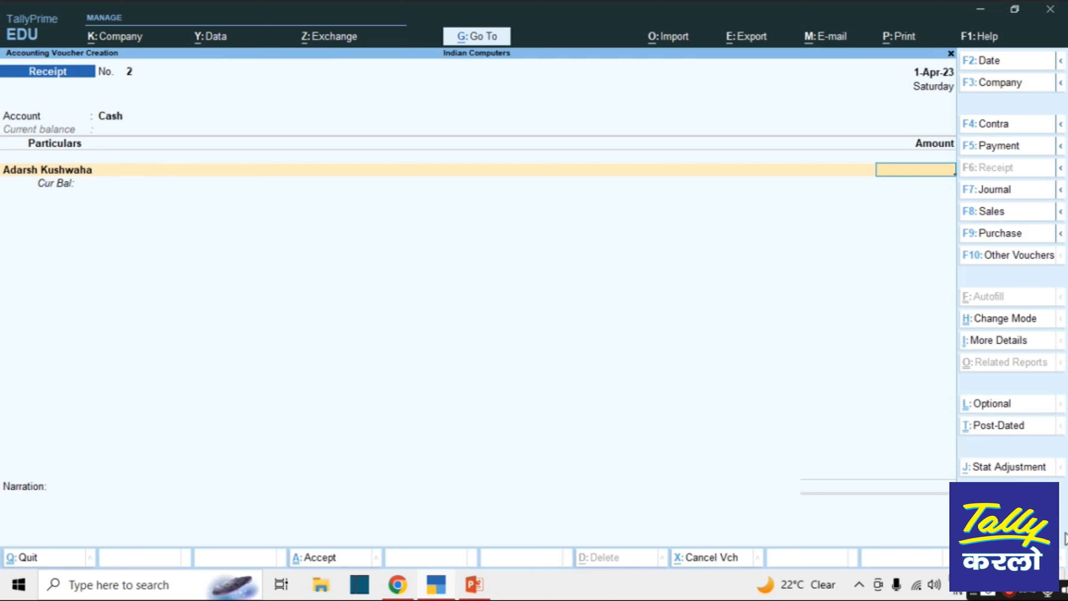
pyautogui.write('100000')
pyautogui.press('Return')
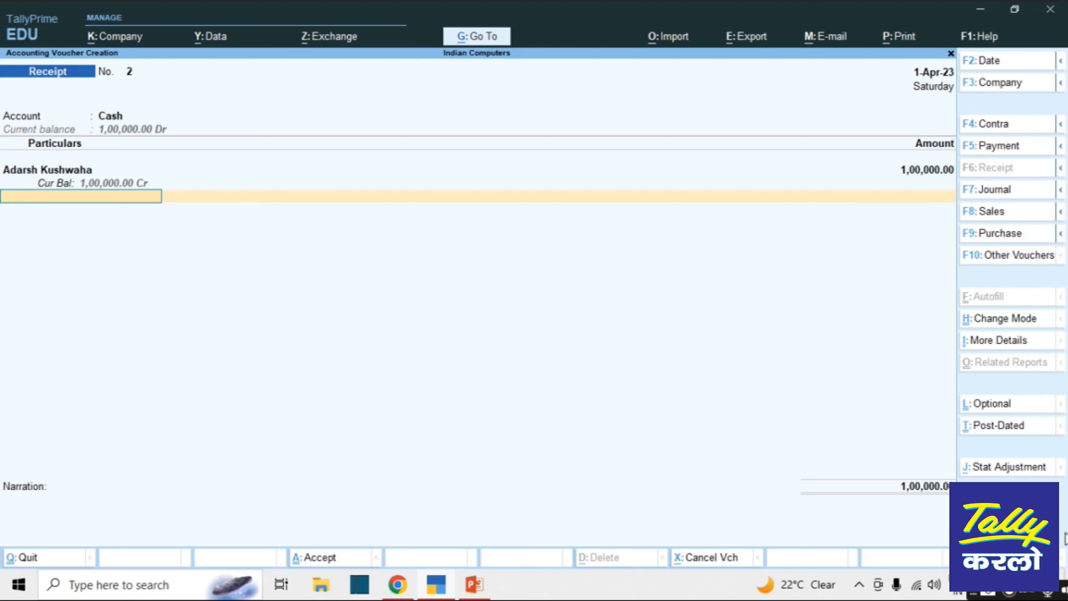
pyautogui.press('ctrl')
pyautogui.hotkey('ctrl', 'a')
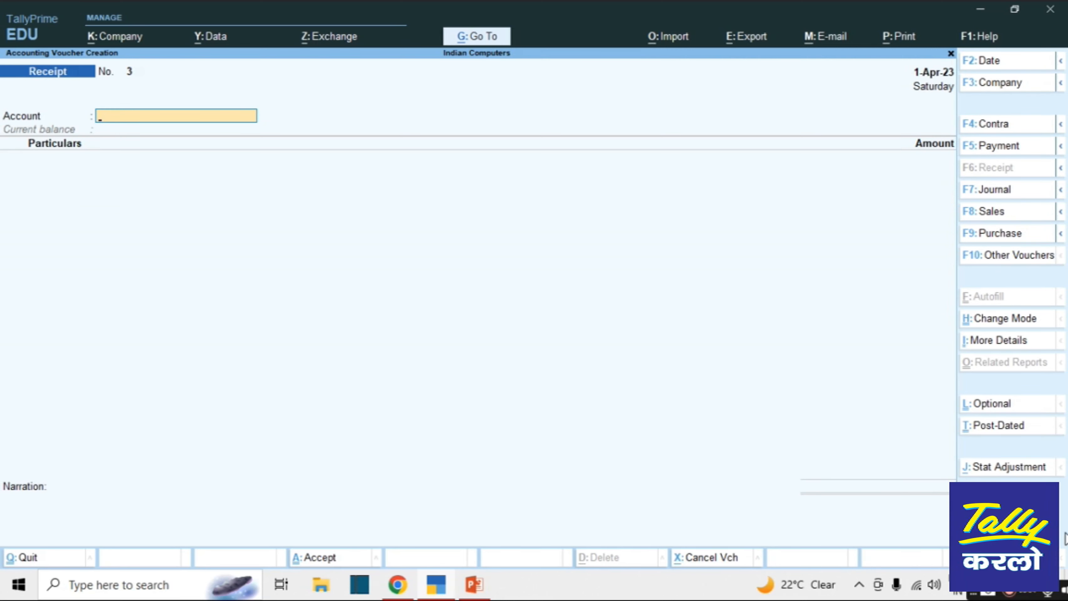
pyautogui.press('Escape')
pyautogui.press('Return')
# Step: Review the company's Balance Sheet for the capital account and current assets, then close the report
pyautogui.press('Down')
pyautogui.press('Down')
pyautogui.press('Down')
pyautogui.press('Down')
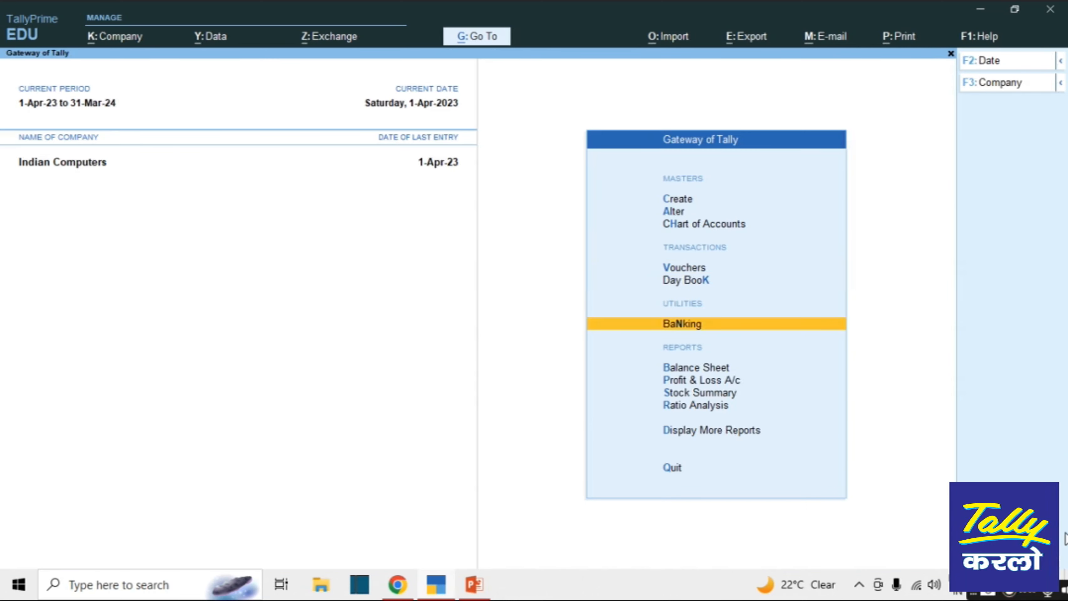
pyautogui.press('Up')
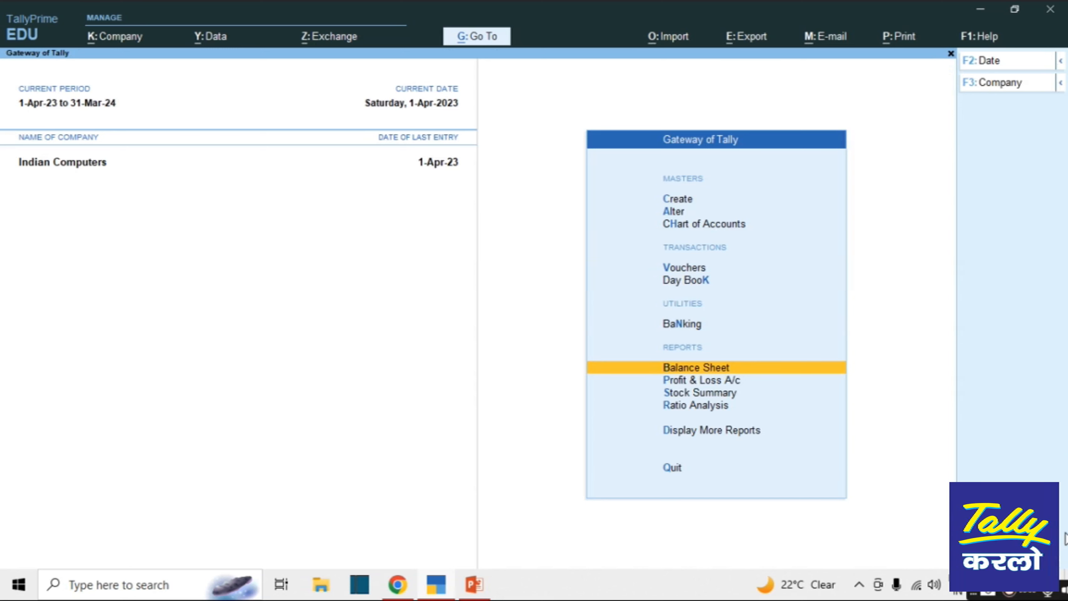
pyautogui.press('Return')
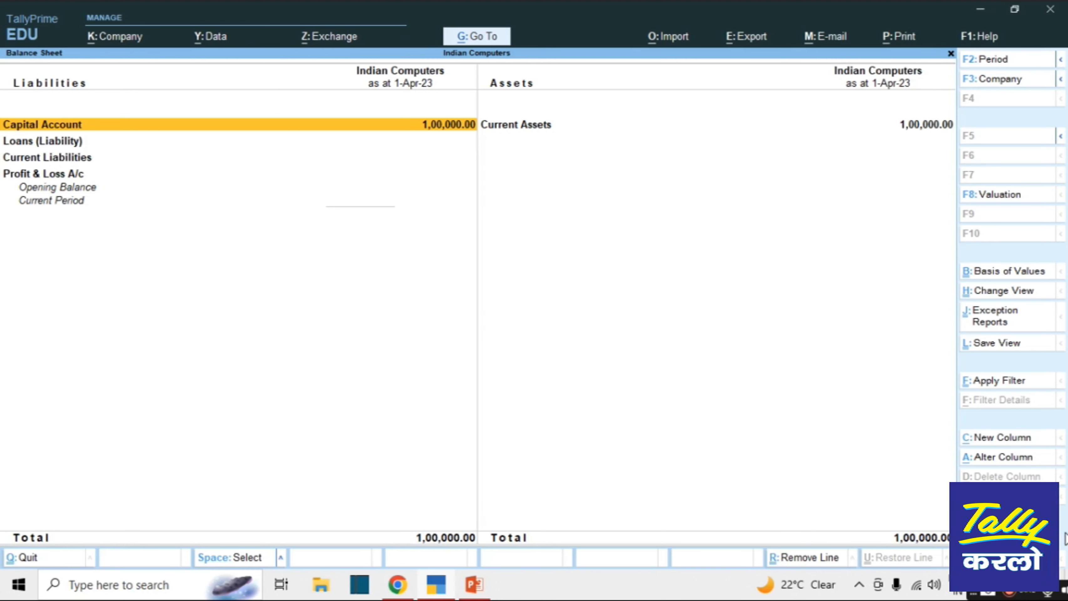
pyautogui.press('Escape')
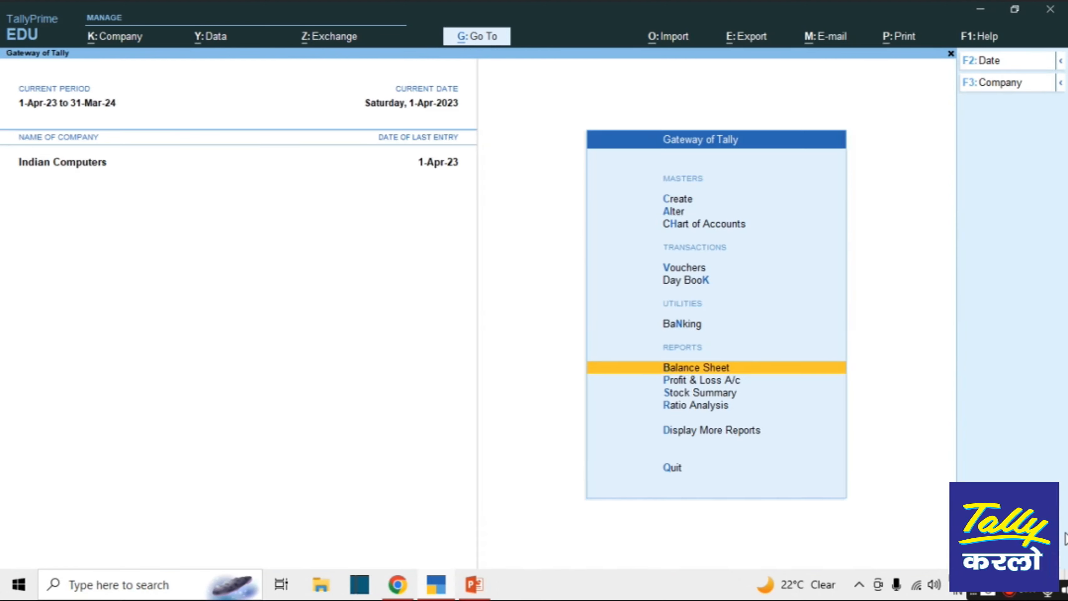
# Step: Create a ledger named after the second capital contributor under Capital Account, save it and leave ledger creation
pyautogui.press('Up')
pyautogui.press('Up')
pyautogui.press('Up')
pyautogui.press('Up')
pyautogui.press('Up')
pyautogui.press('Up')
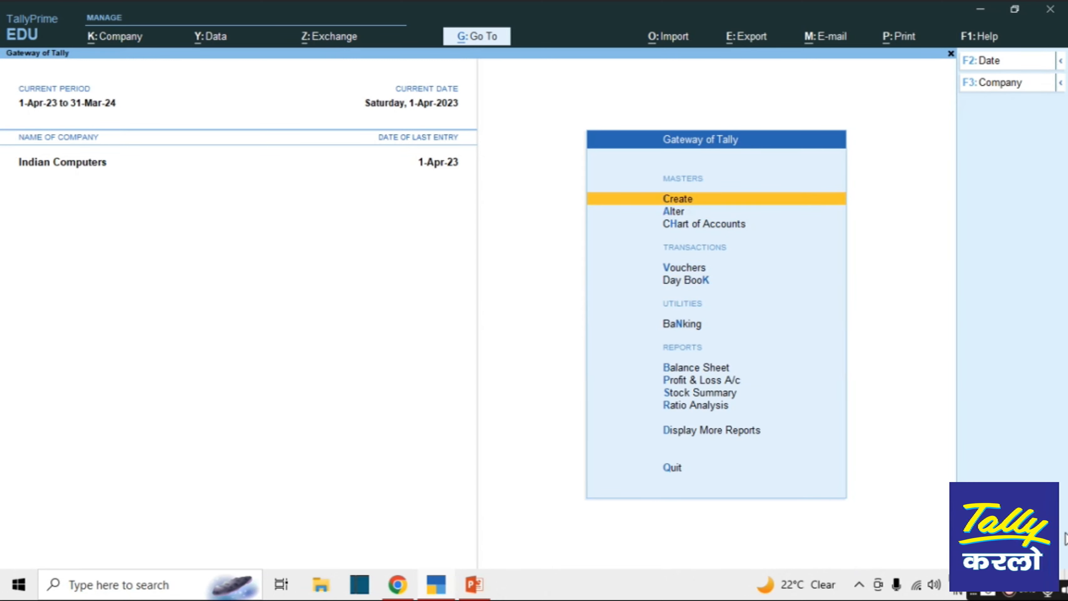
pyautogui.press('Return')
pyautogui.press('Down')
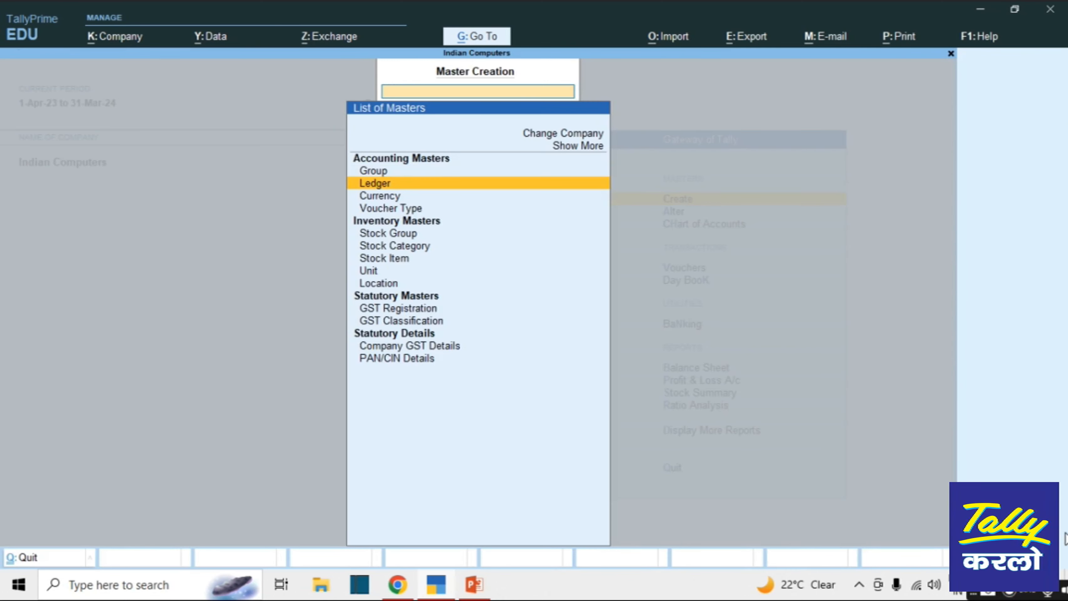
pyautogui.press('Return')
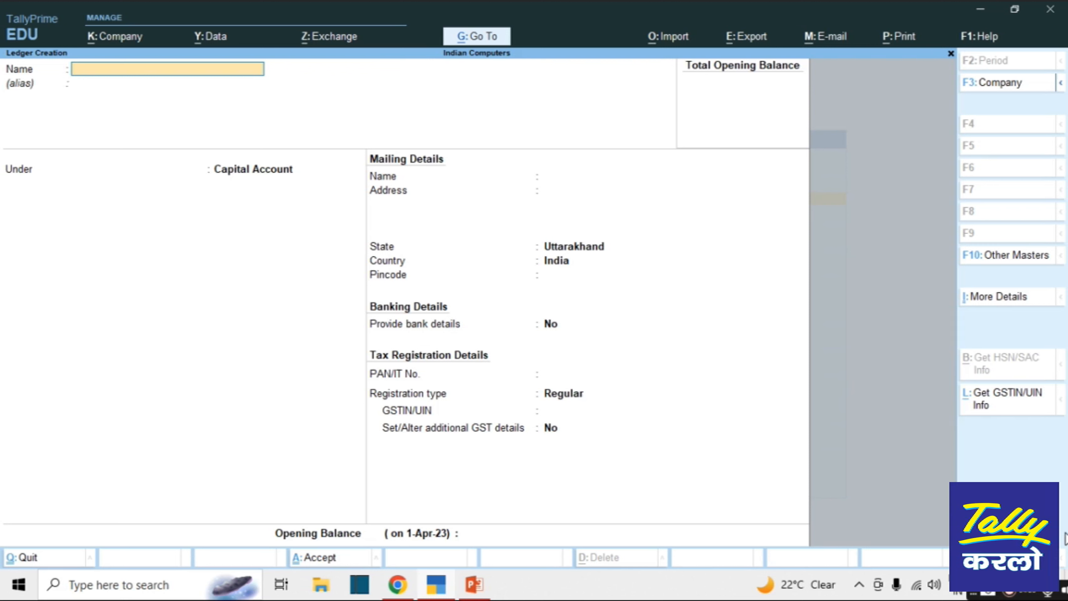
pyautogui.write('Abhishek')
pyautogui.press('Return')
pyautogui.press('Return')
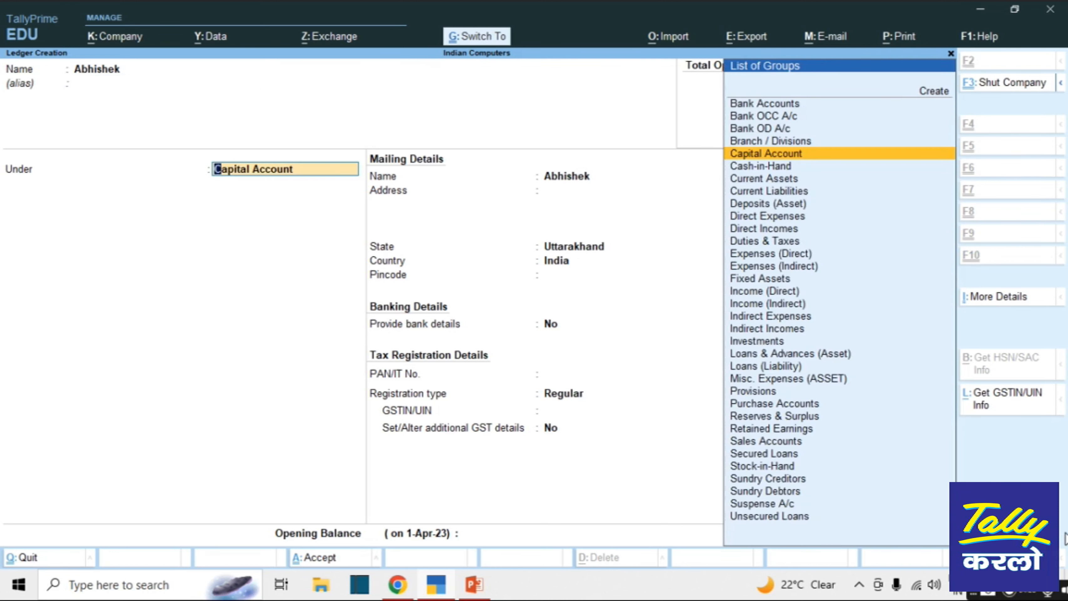
pyautogui.hotkey('ctrl', 'a')
pyautogui.press('Escape')
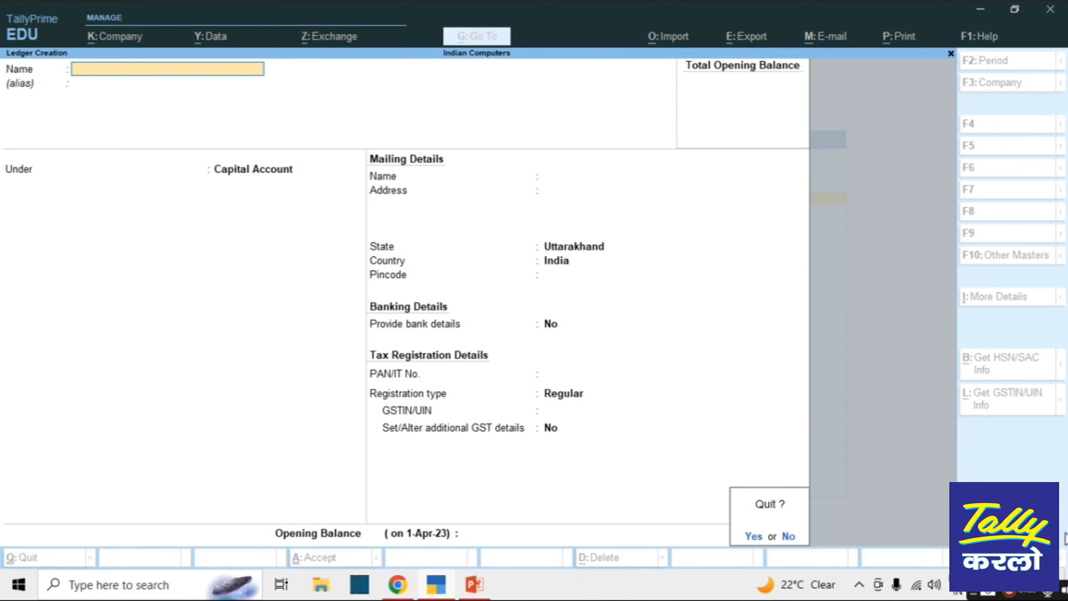
pyautogui.press('y')
pyautogui.press('Escape')
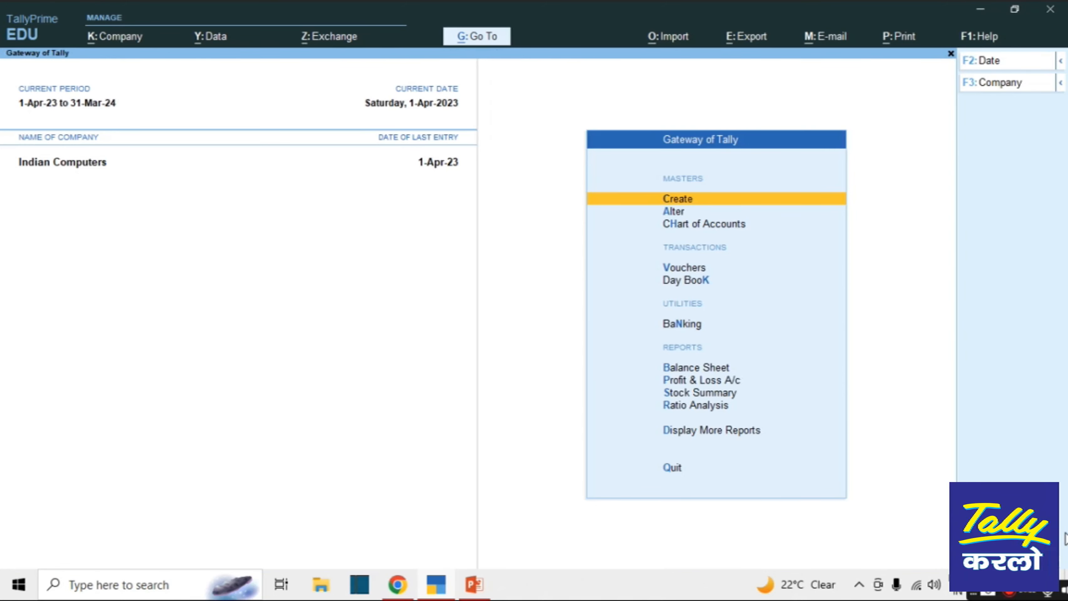
# Step: Start another Receipt voucher with Cash as the receiving account for the second contributor's capital
pyautogui.press('Down')
pyautogui.press('Down')
pyautogui.press('Down')
pyautogui.press('Return')
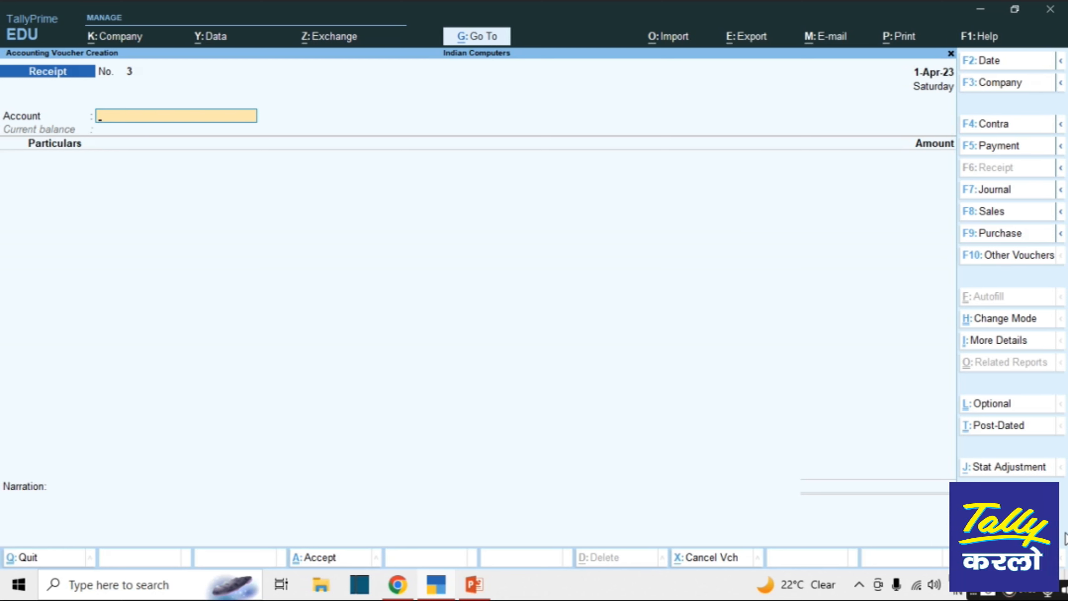
pyautogui.press('Down')
pyautogui.press('Down')
pyautogui.press('Down')
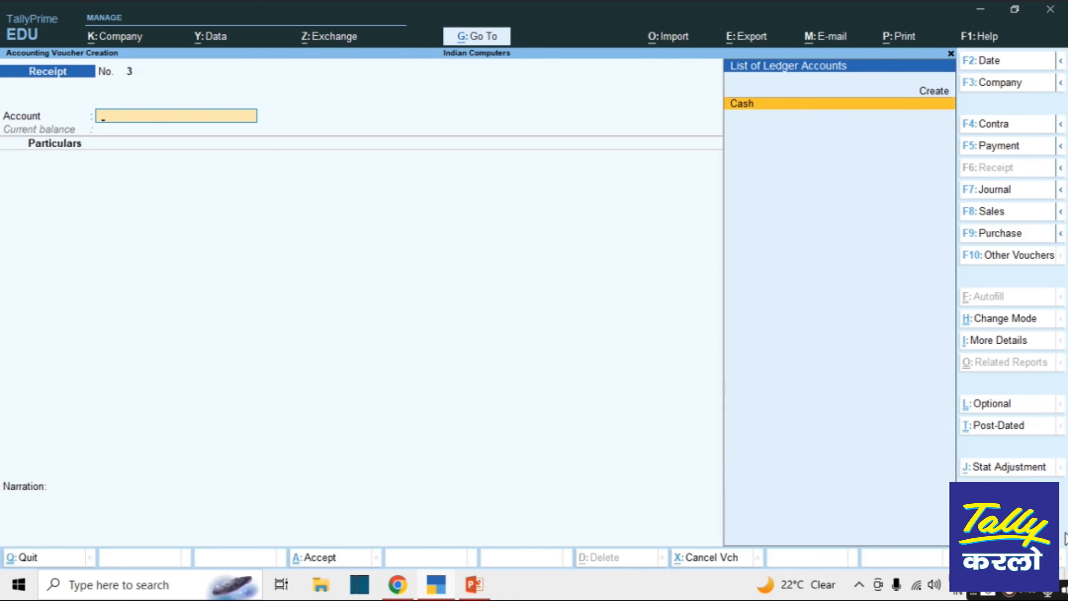
pyautogui.press('Return')
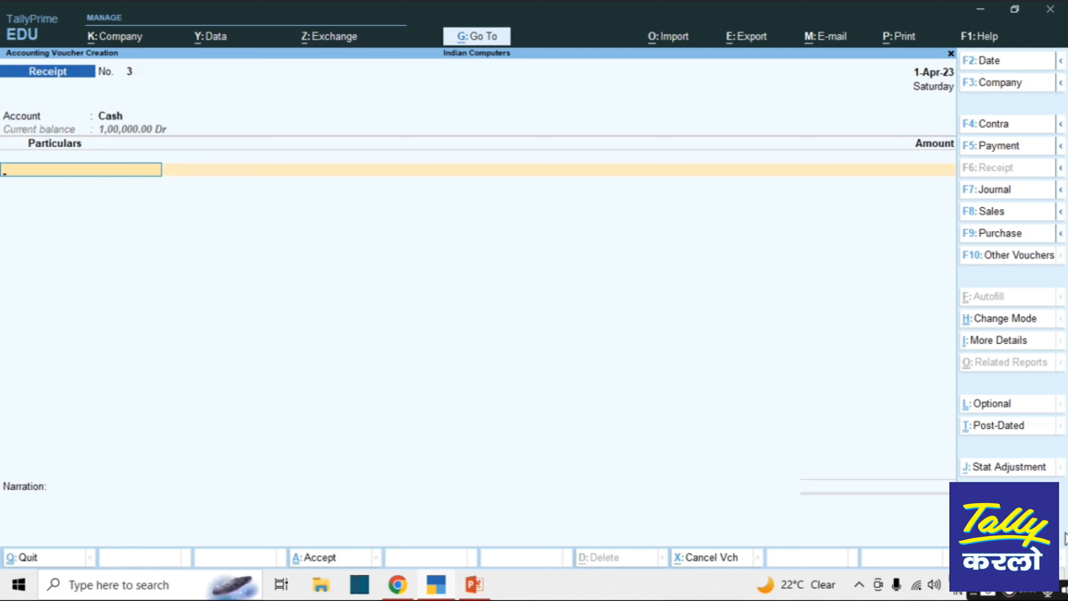
# Step: Credit the second contributor's ledger with 1,00,000, save the receipt and return to the Gateway of Tally
pyautogui.press('Down')
pyautogui.press('Down')
pyautogui.press('Down')
pyautogui.press('Down')
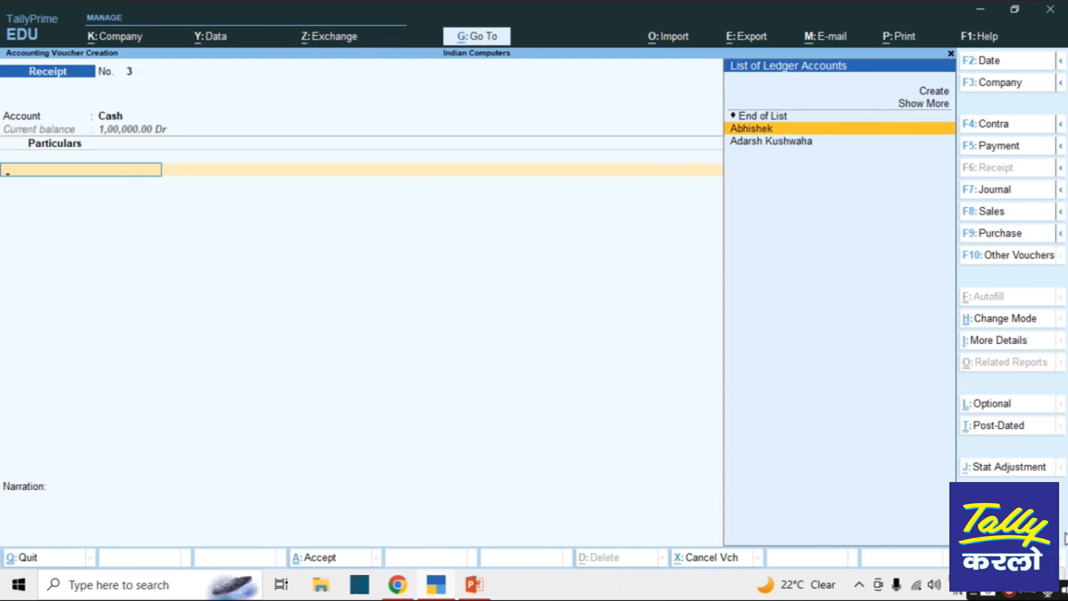
pyautogui.press('Return')
pyautogui.write('1')
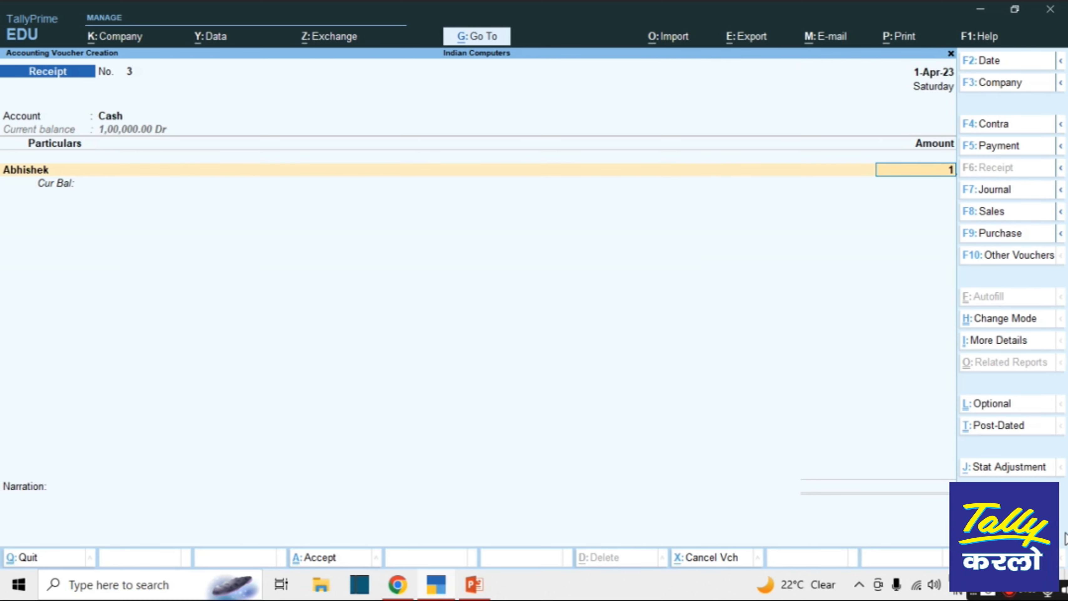
pyautogui.write('00000')
pyautogui.press('Return')
pyautogui.press('ctrl')
pyautogui.hotkey('ctrl', 'a')
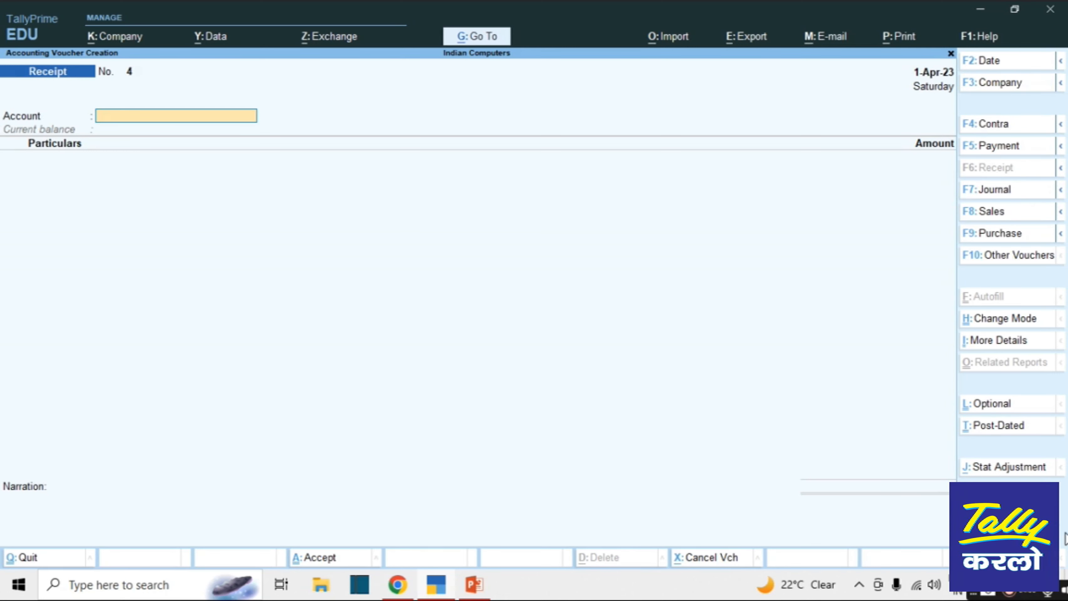
pyautogui.press('Escape')
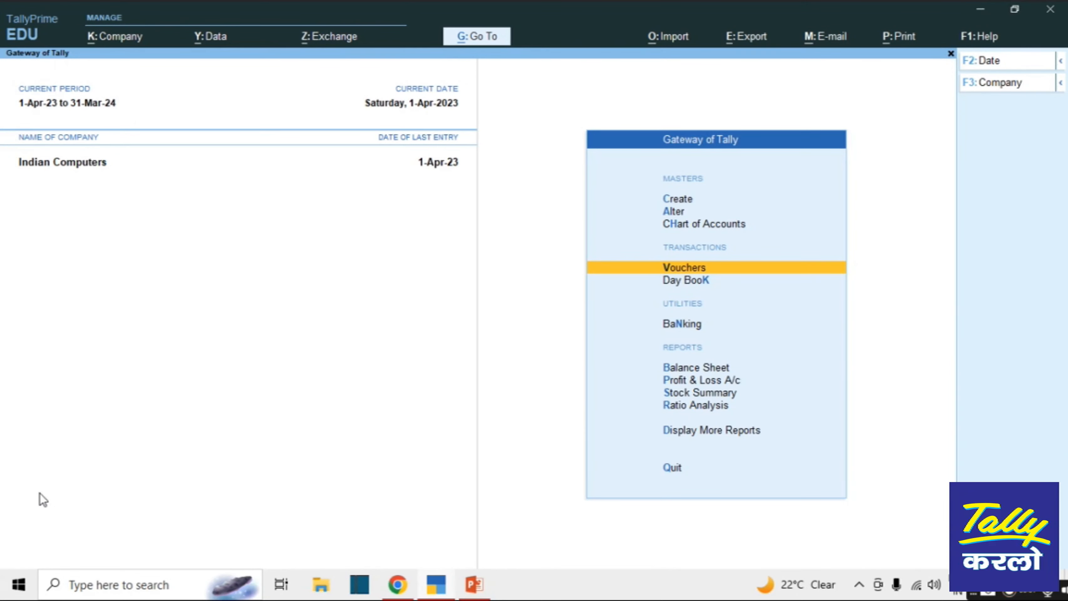
# Step: Review the Balance Sheet and the contributor ledgers under Capital Account, then close the report
pyautogui.press('Down')
pyautogui.press('Down')
pyautogui.press('Down')
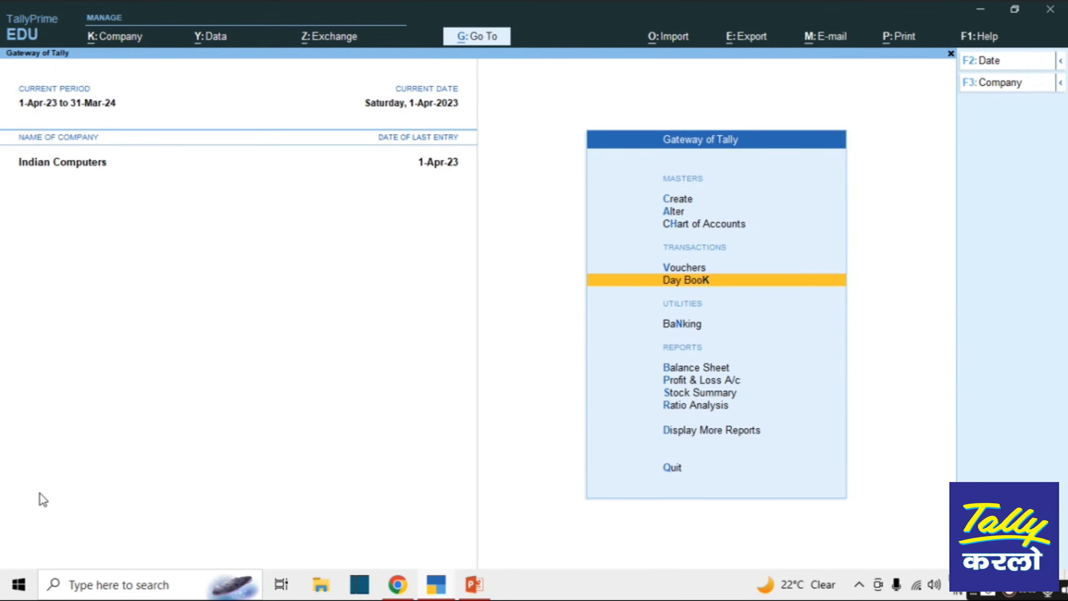
pyautogui.press('Return')
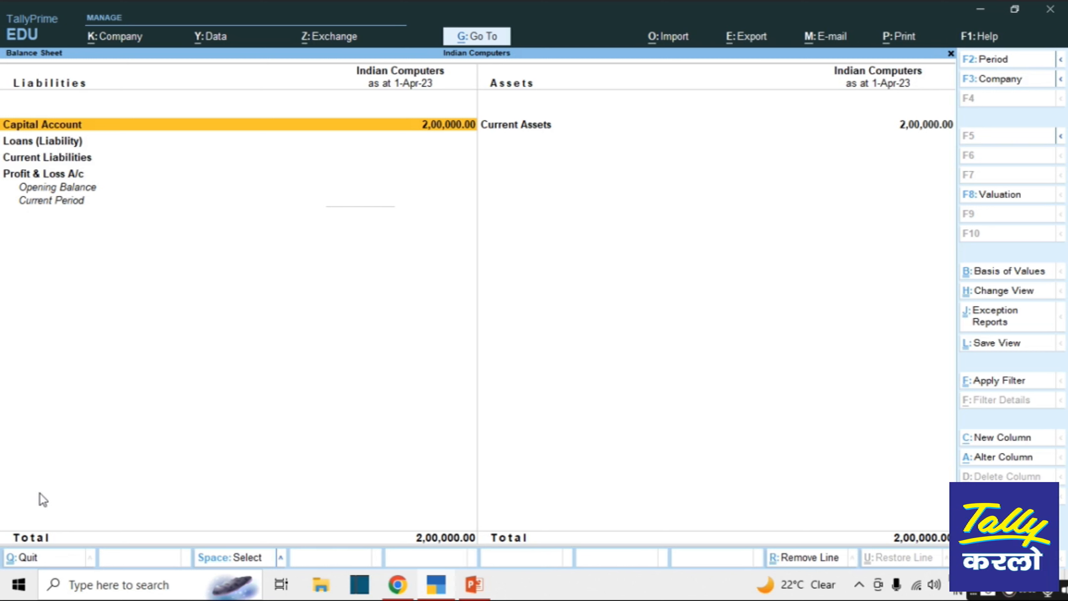
pyautogui.press('Return')
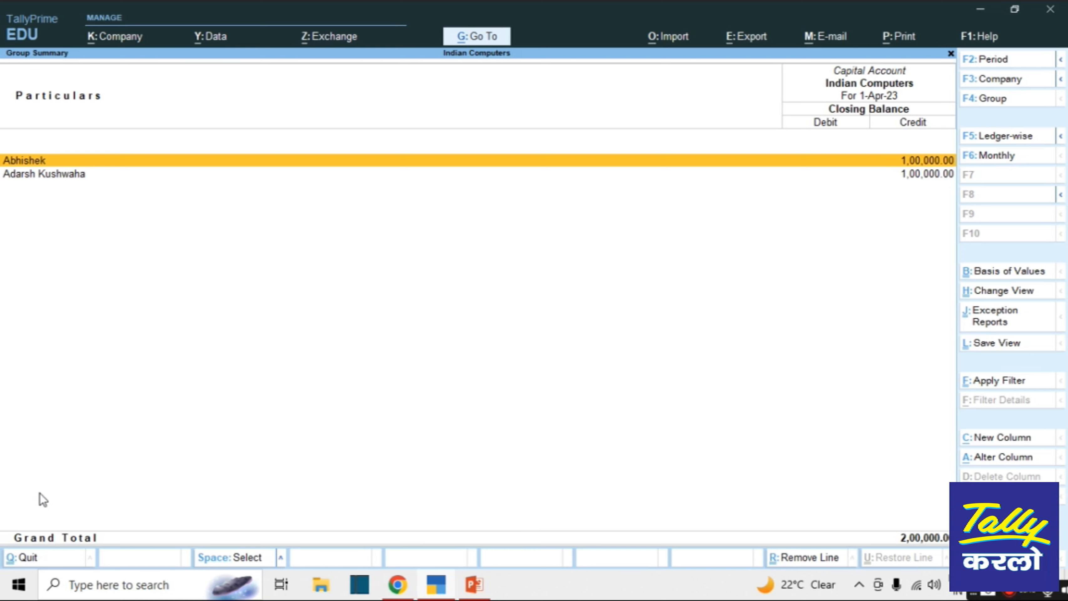
pyautogui.press('Escape')
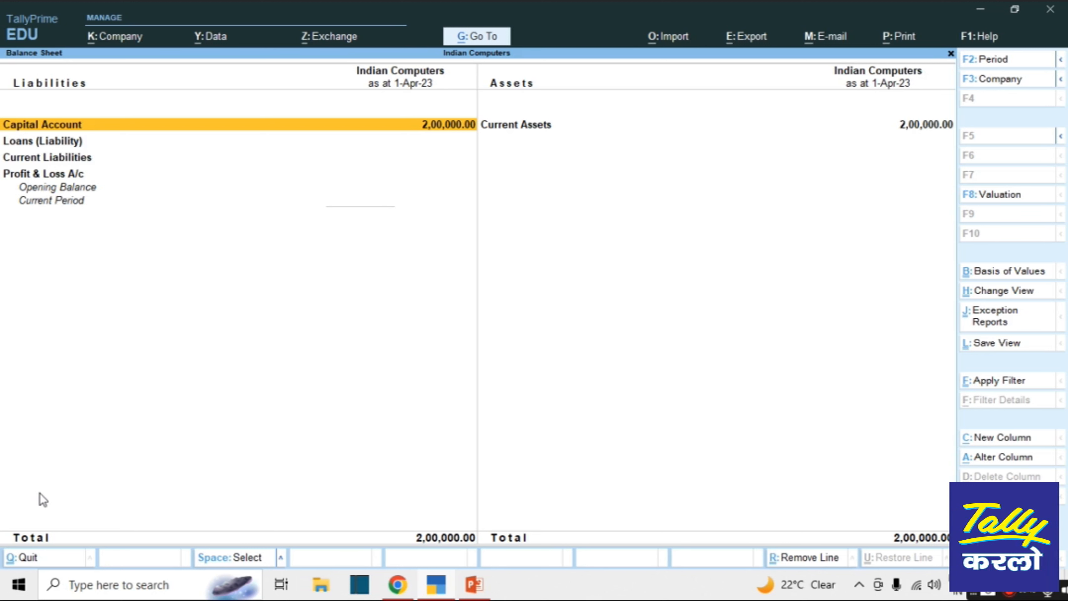
pyautogui.press('Escape')
# Step: Create and save a ledger named after the third capital contributor under Capital Account
pyautogui.press('Up')
pyautogui.press('Up')
pyautogui.press('Up')
pyautogui.press('Up')
pyautogui.press('Up')
pyautogui.press('Up')
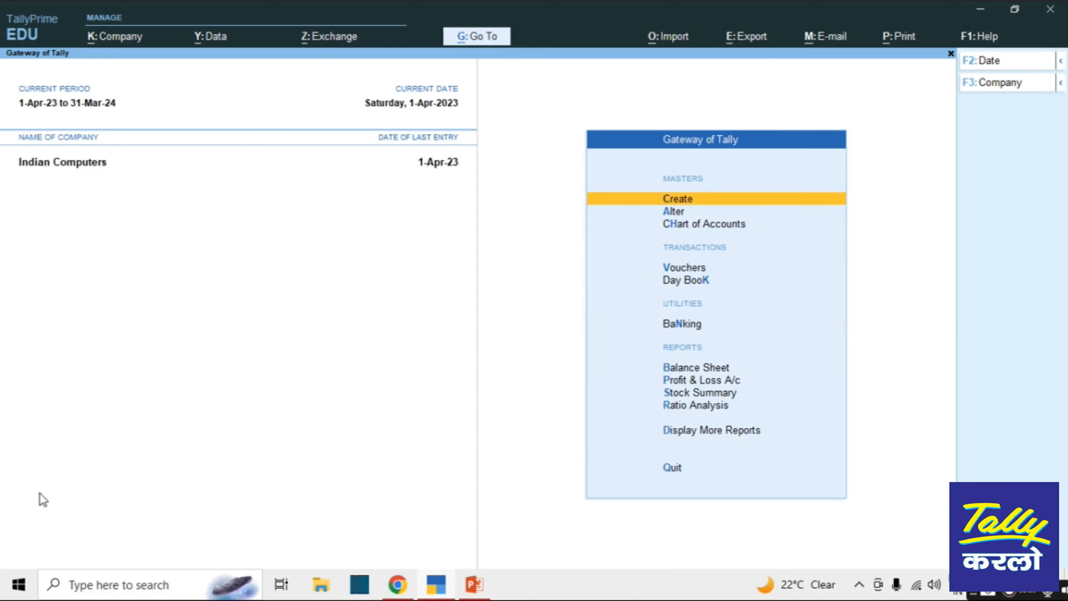
pyautogui.press('Return')
pyautogui.press('Down')
pyautogui.press('Return')
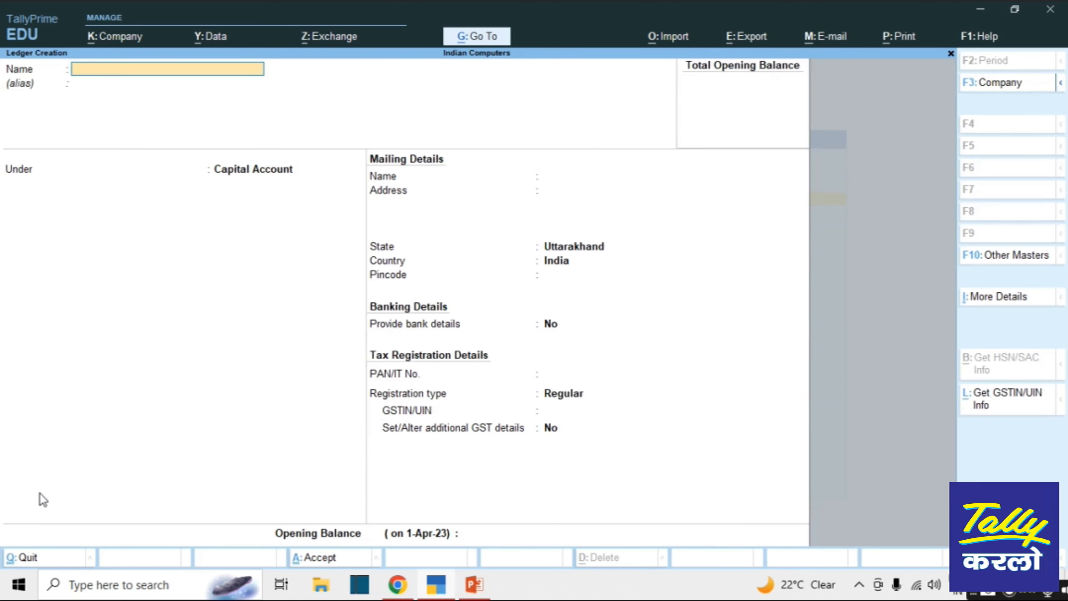
pyautogui.write('Rishu')
pyautogui.press('Return')
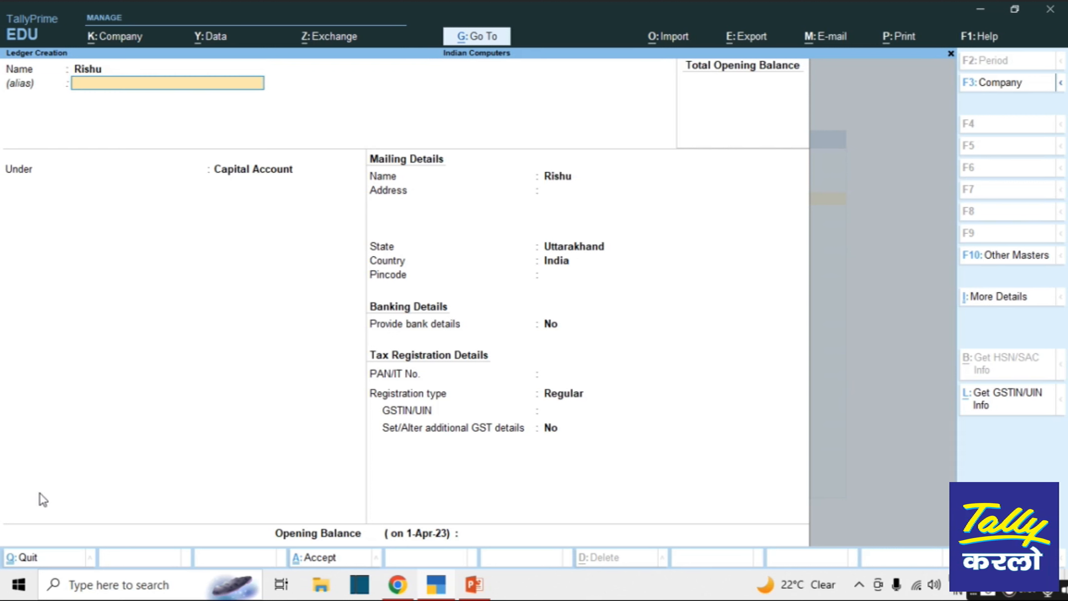
pyautogui.press('ctrl')
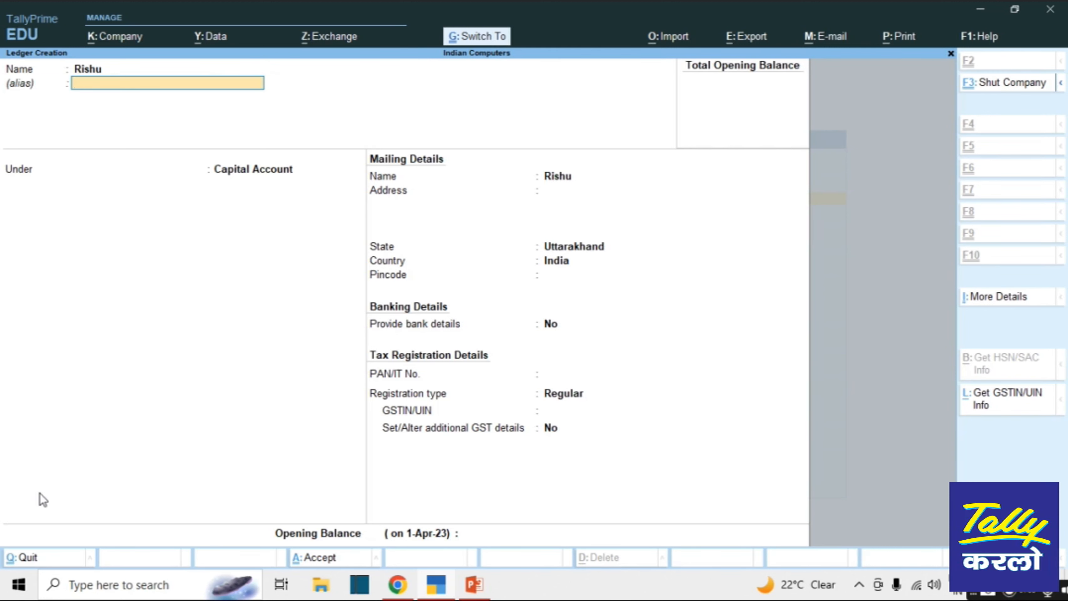
pyautogui.hotkey('ctrl', 'a')
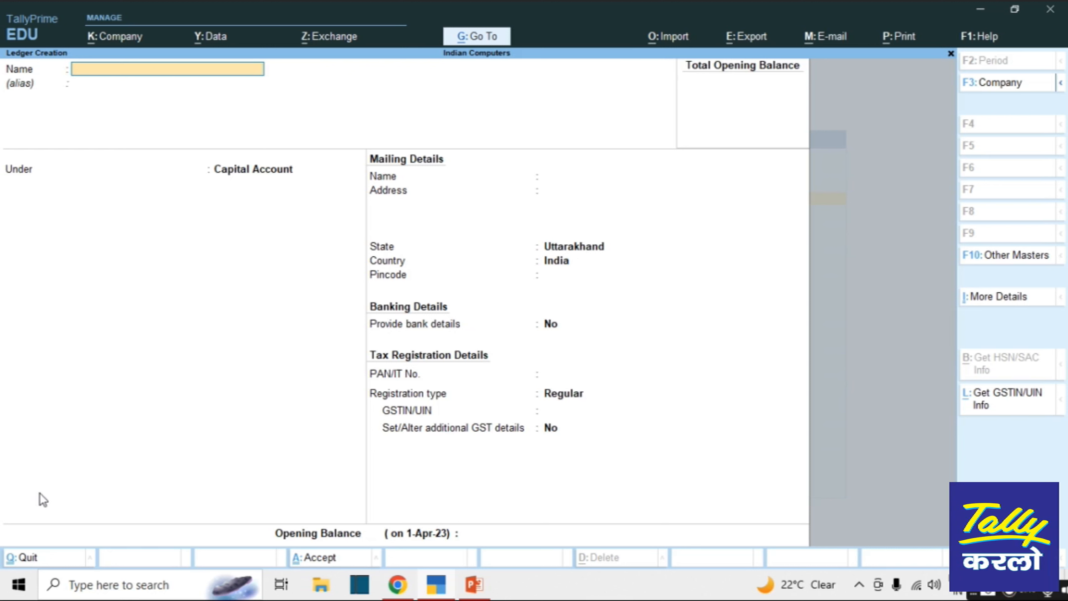
# Step: Create a ledger named SBI under Bank Accounts, save it and leave ledger creation
pyautogui.write('SBI')
pyautogui.press('Return')
pyautogui.press('Return')
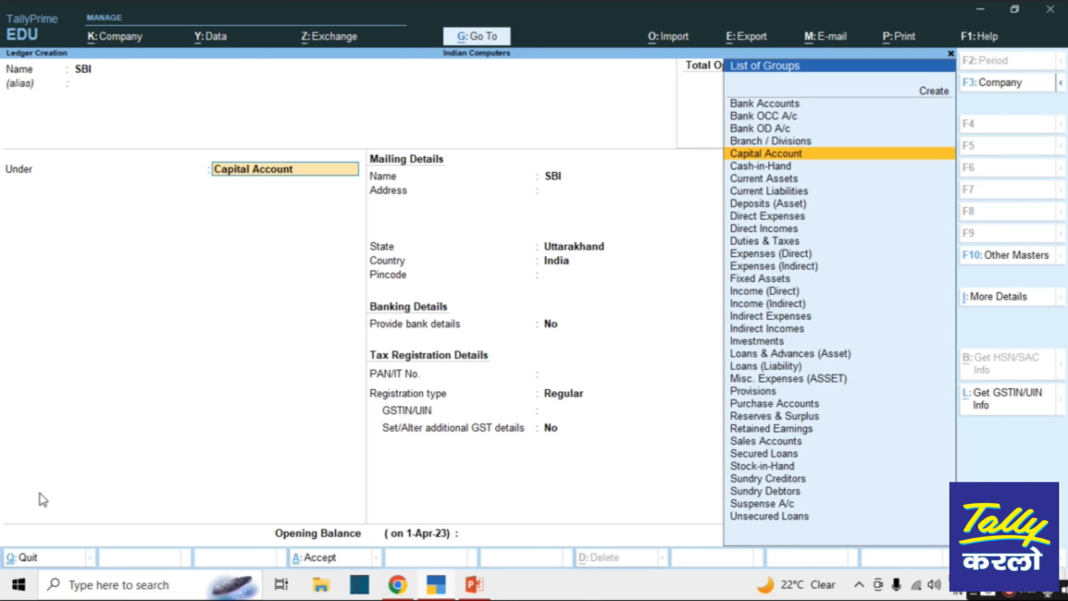
pyautogui.press('Up')
pyautogui.press('Up')
pyautogui.press('Up')
pyautogui.press('Up')
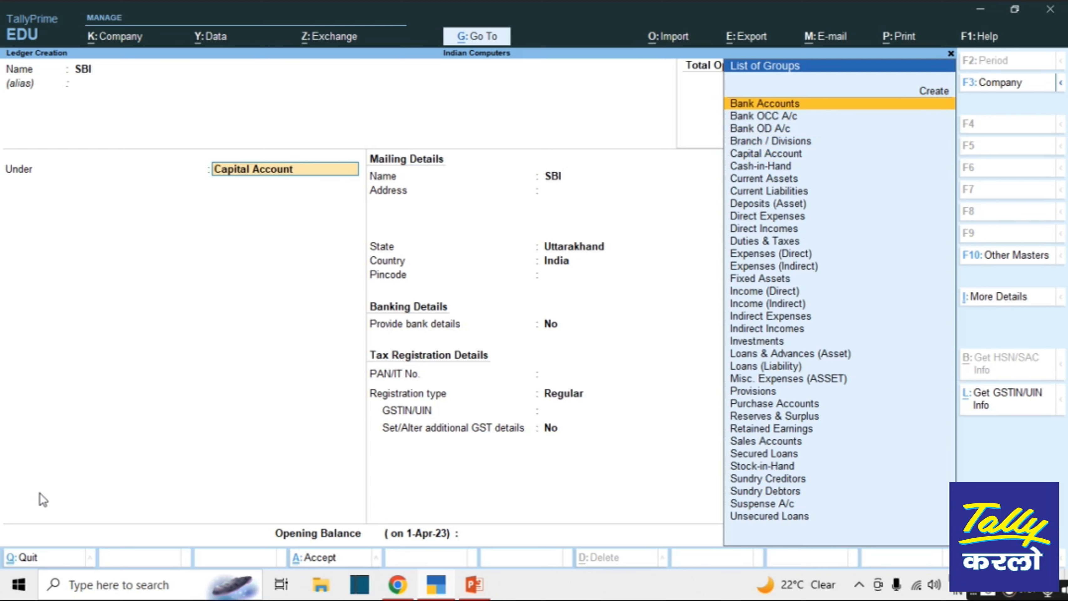
pyautogui.press('Return')
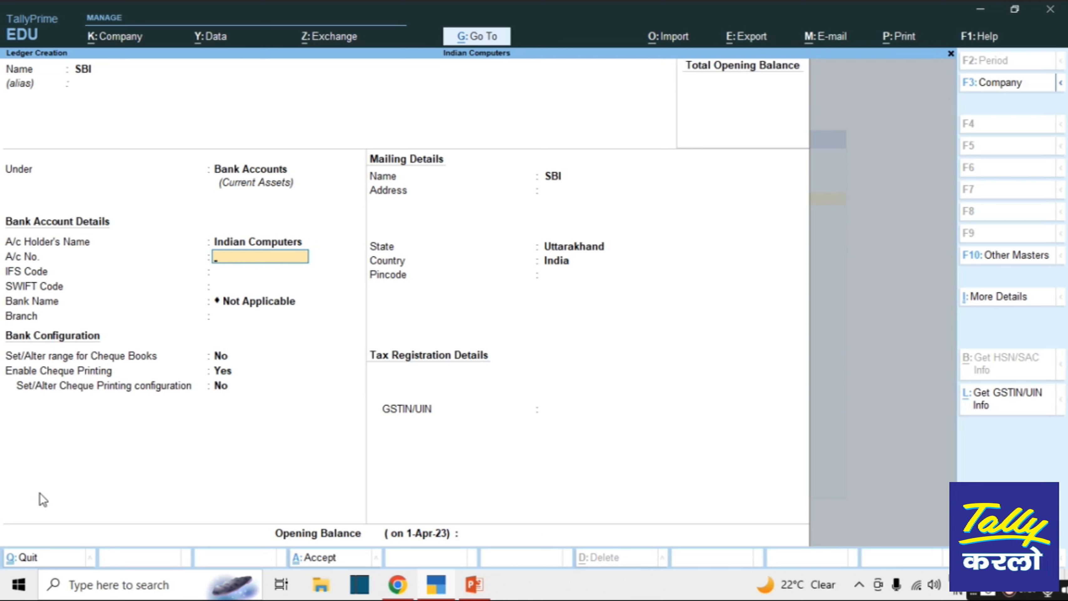
pyautogui.press('ctrl')
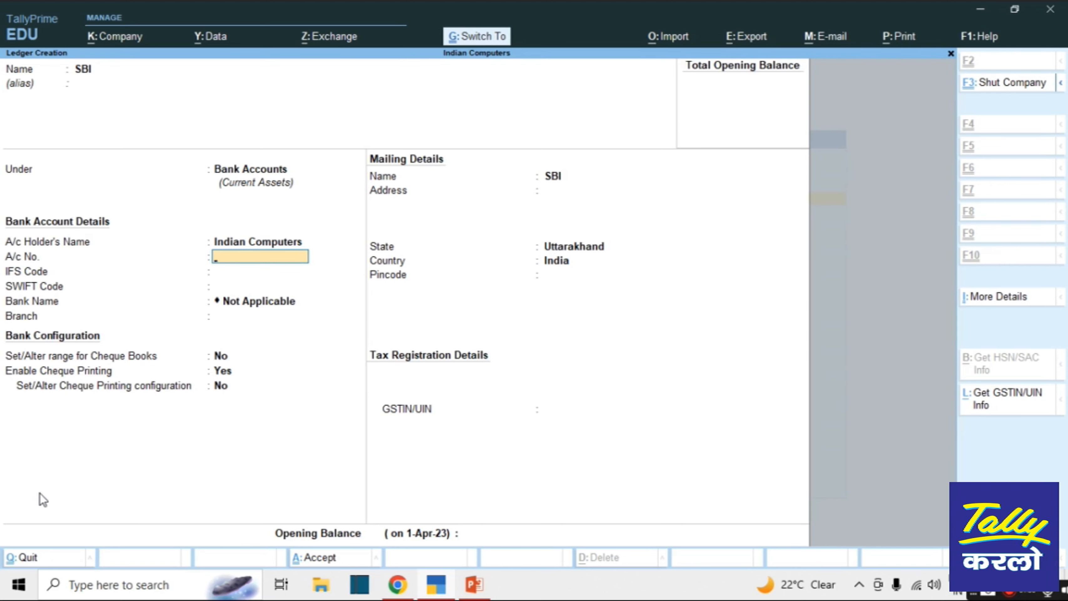
pyautogui.hotkey('ctrl', 'a')
pyautogui.press('Escape')
pyautogui.press('Return')
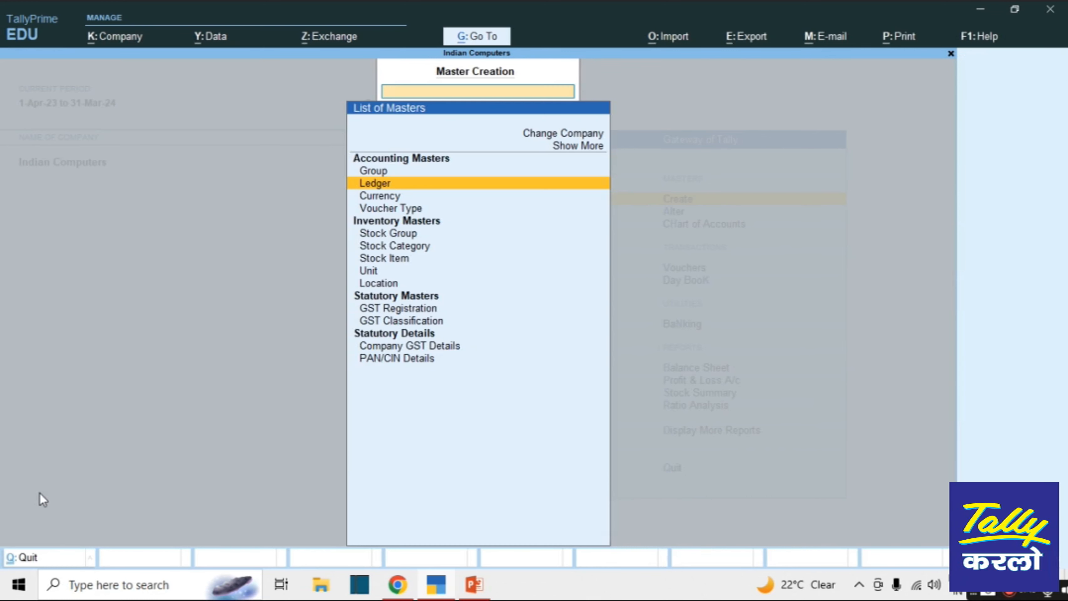
pyautogui.press('Escape')
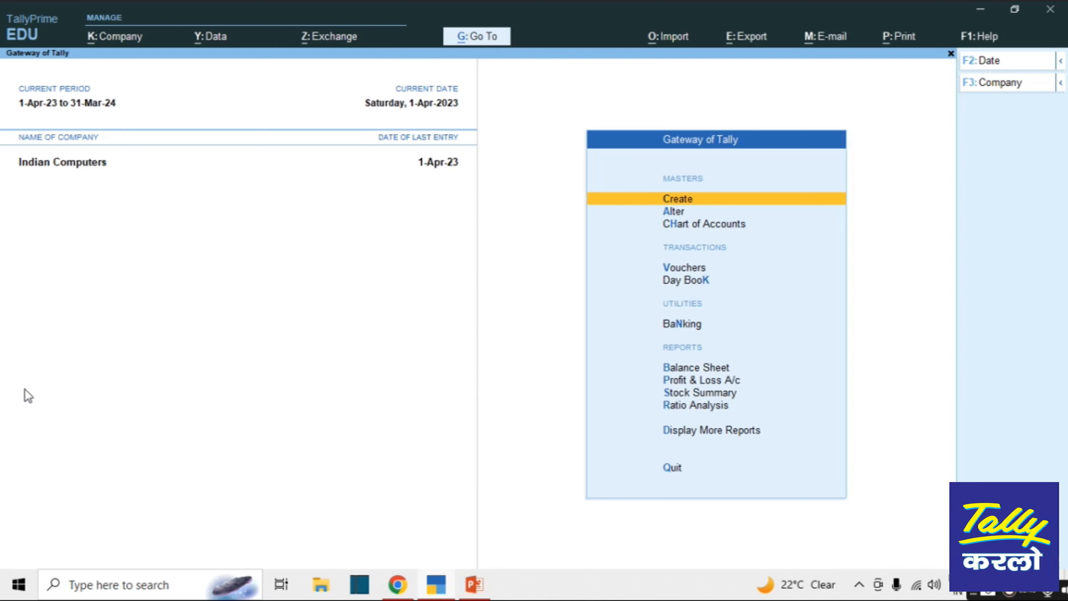
# Step: Start a Receipt voucher with SBI as the receiving account for the third contributor's capital
pyautogui.press('Down')
pyautogui.press('Down')
pyautogui.press('Down')
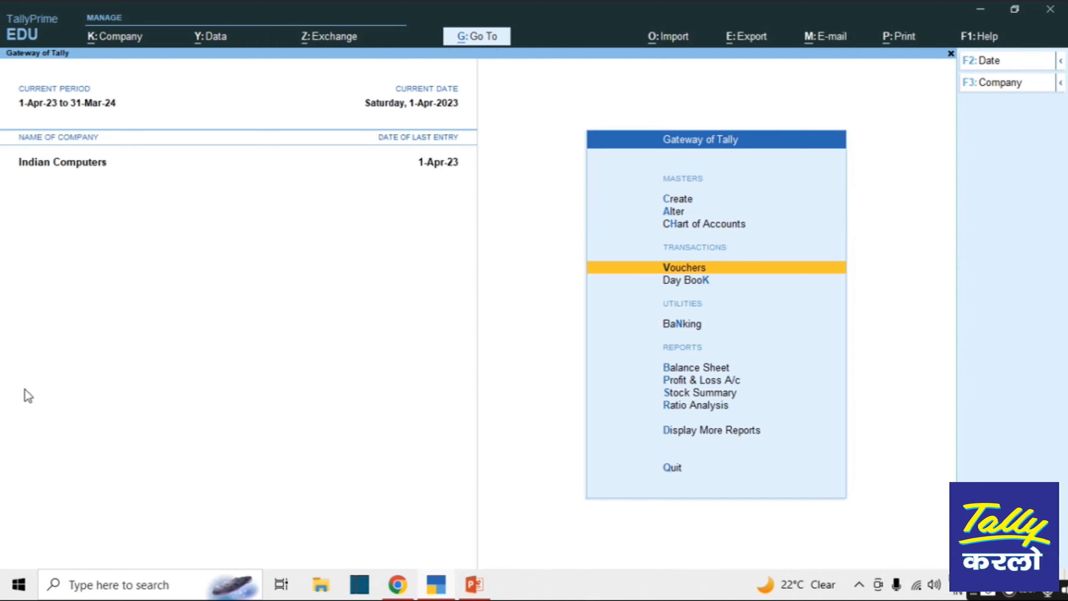
pyautogui.press('Return')
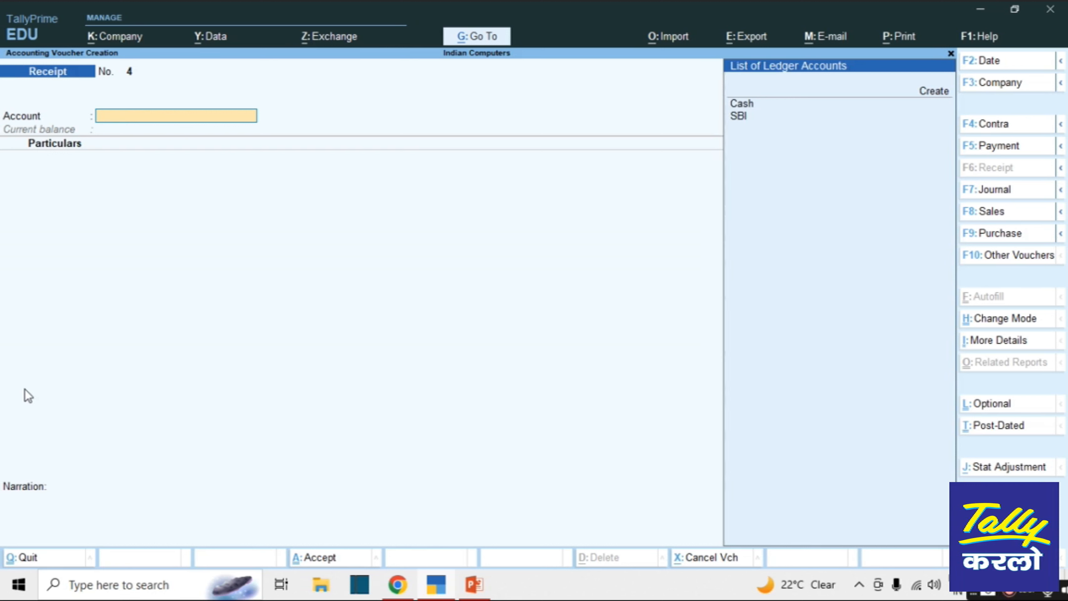
pyautogui.press('Down')
pyautogui.press('Down')
pyautogui.press('Down')
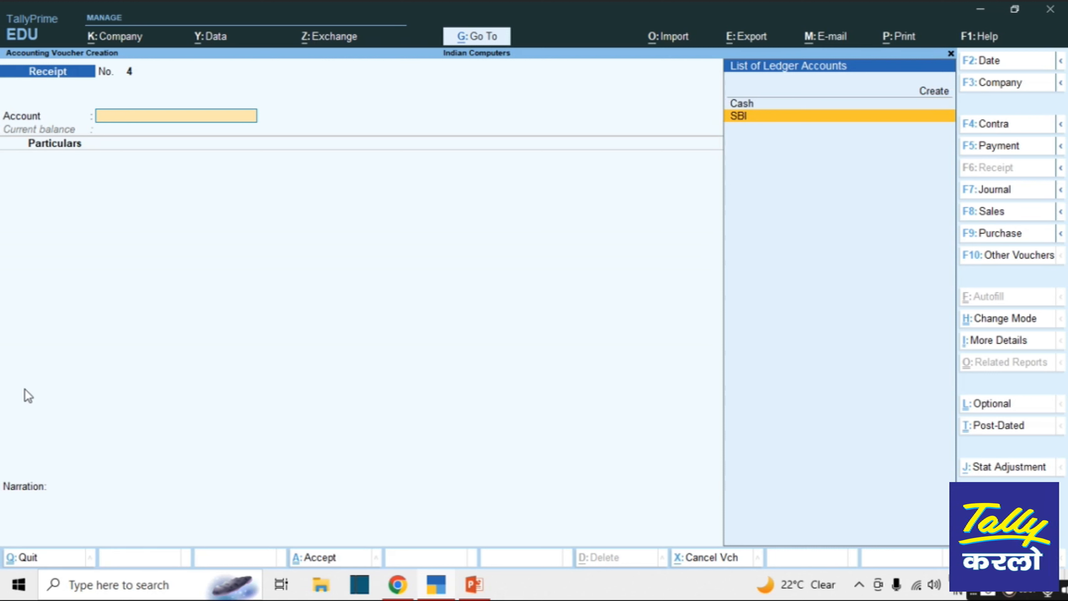
pyautogui.press('Return')
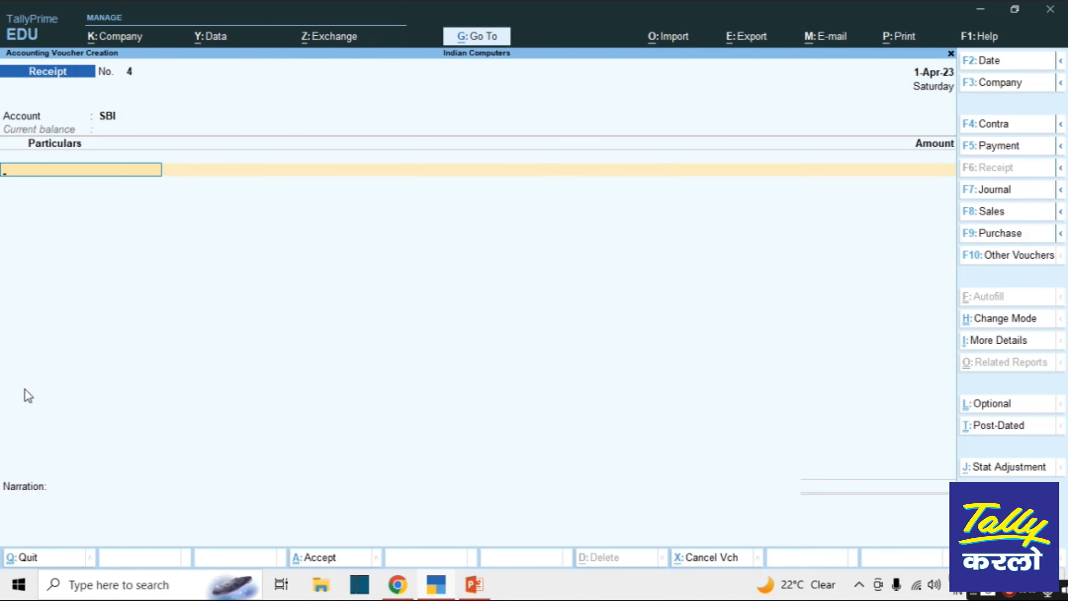
# Step: Credit the third contributor's ledger with 1,00,000, save the receipt and return to the Gateway of Tally
pyautogui.press('Down')
pyautogui.press('Down')
pyautogui.press('Down')
pyautogui.press('Down')
pyautogui.press('Down')
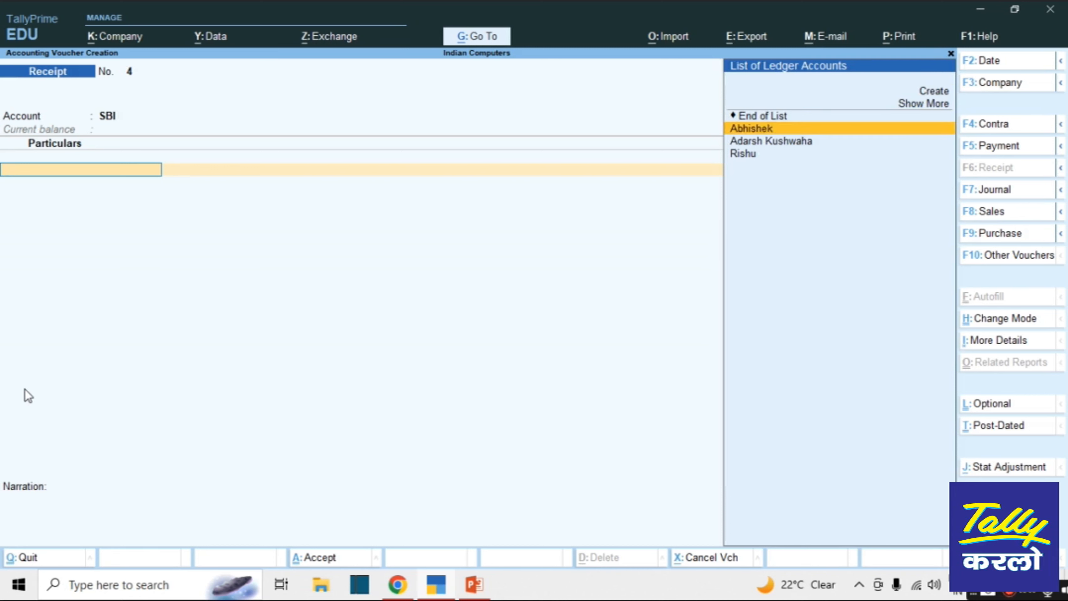
pyautogui.press('Return')
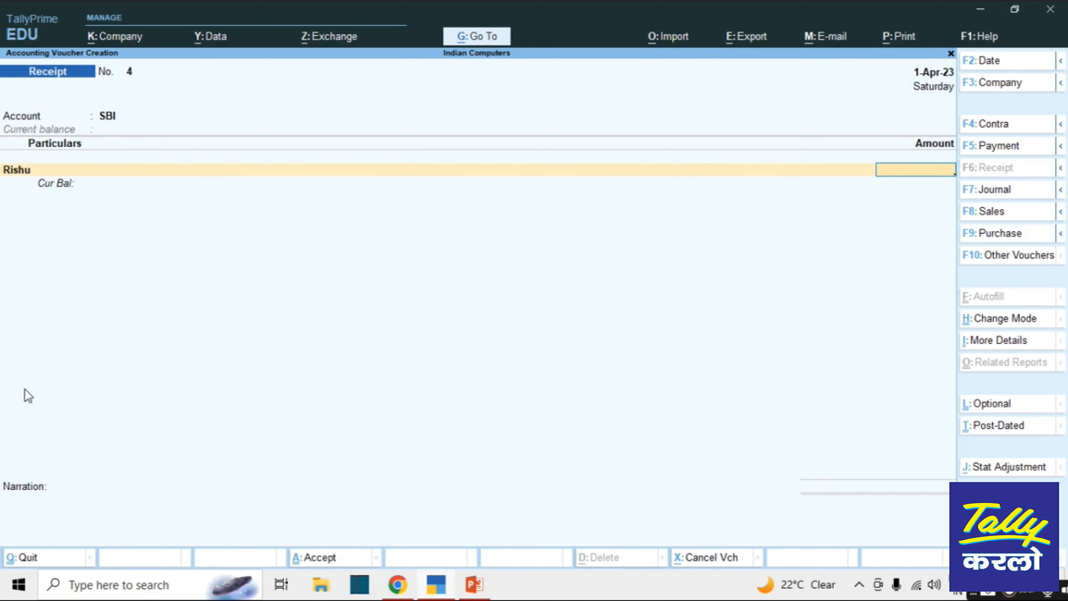
pyautogui.write('100000')
pyautogui.press('Return')
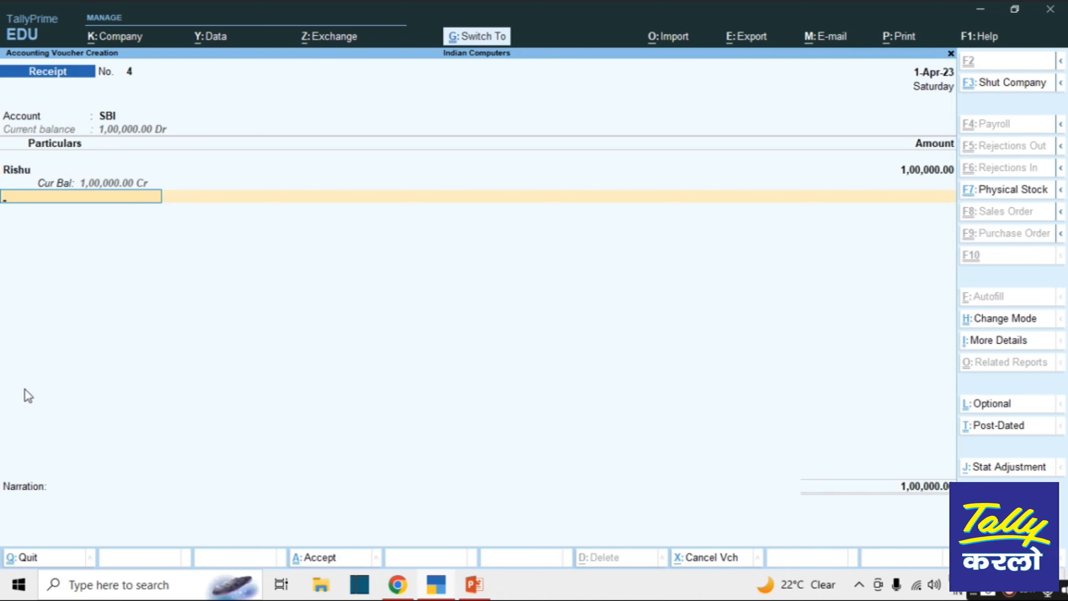
pyautogui.hotkey('ctrl', 'a')
pyautogui.press('Escape')
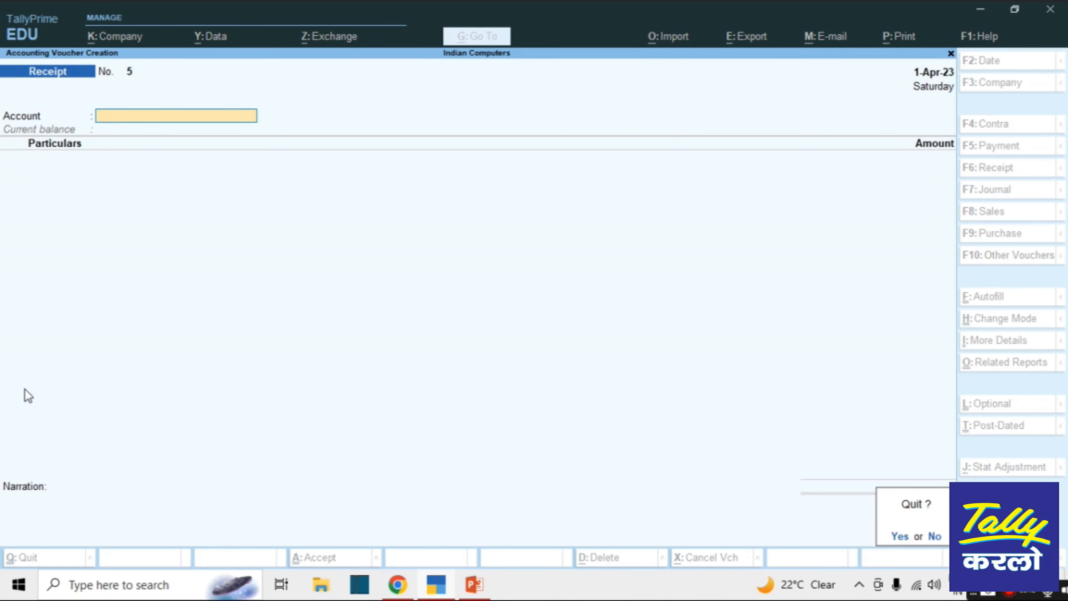
pyautogui.press('y')
# Step: Review the Balance Sheet's Current Assets down to the ledgers under Bank Accounts, then close the report
pyautogui.press('Down')
pyautogui.press('Down')
pyautogui.press('Down')
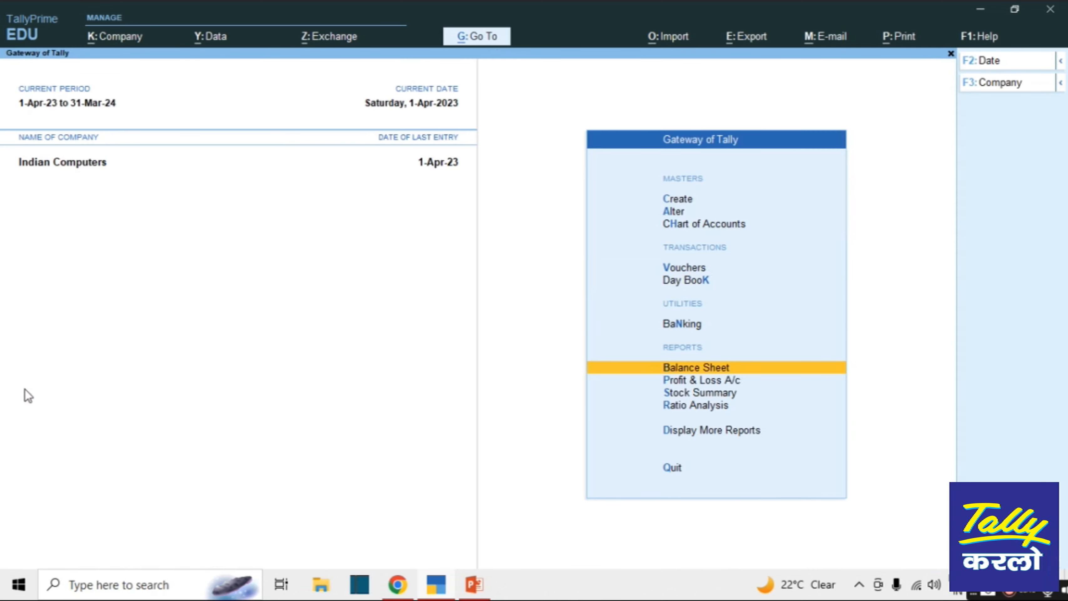
pyautogui.press('Return')
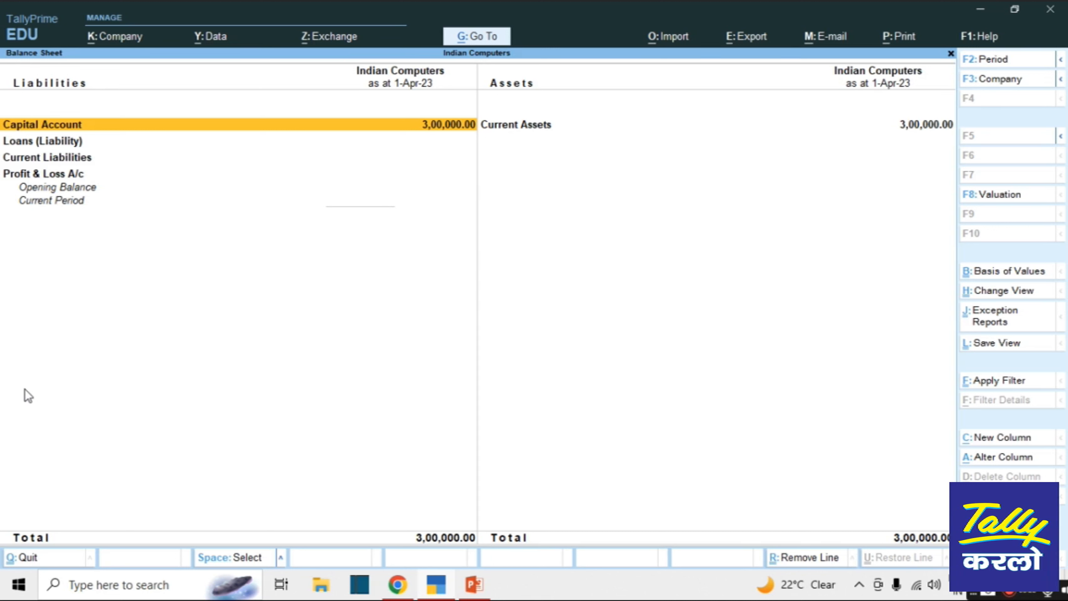
pyautogui.press('Right')
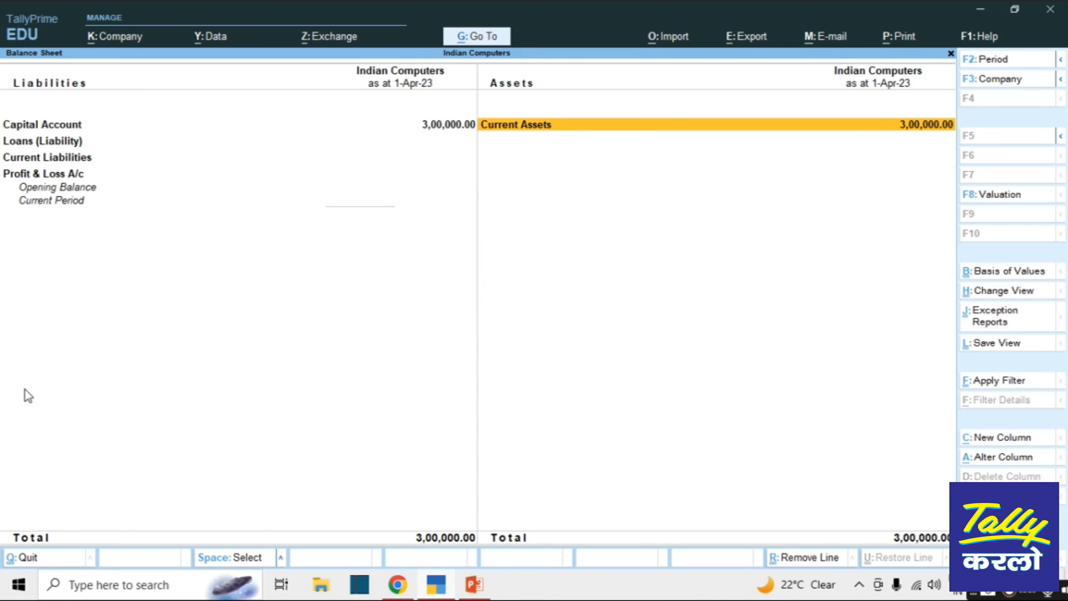
pyautogui.press('Return')
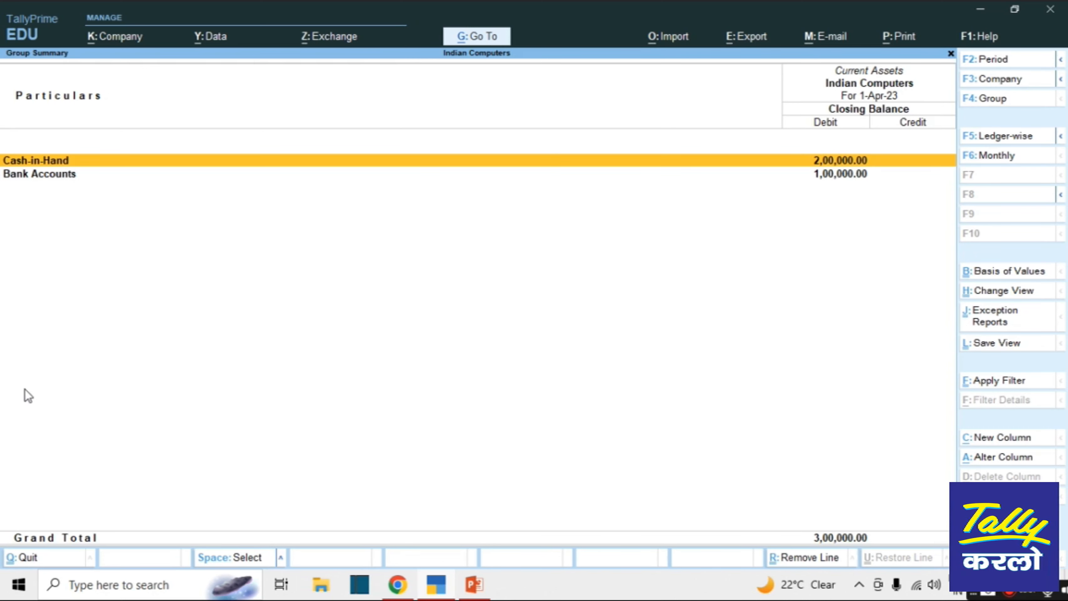
pyautogui.press('Down')
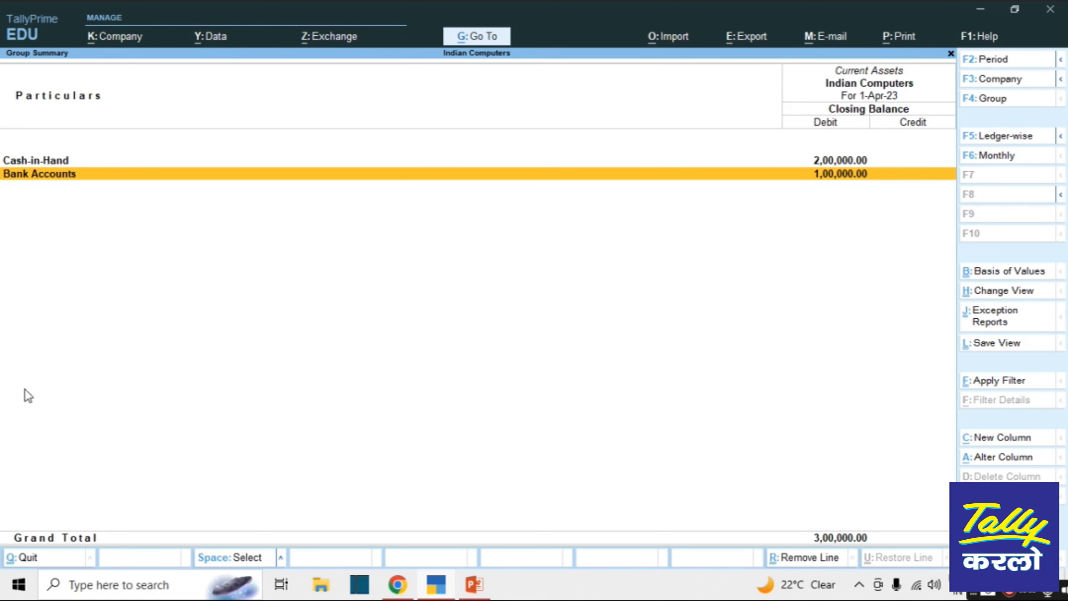
pyautogui.press('Return')
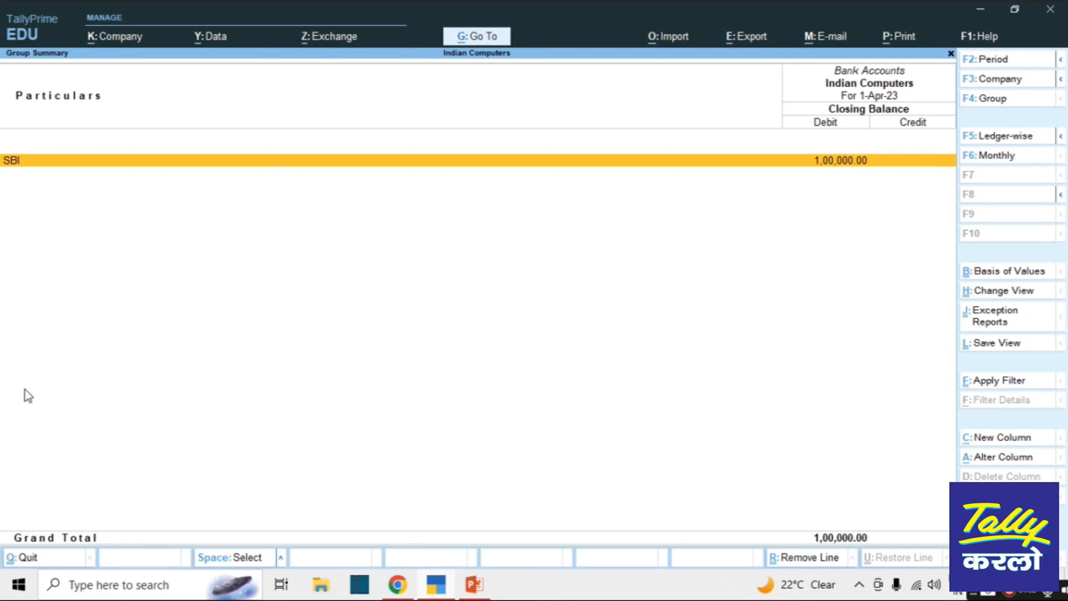
pyautogui.press('Escape')
pyautogui.press('Escape')
pyautogui.press('Escape')
# Step: Start another Receipt voucher with SBI as the receiving account and credit the first contributor's ledger with 10,000
pyautogui.press('v')
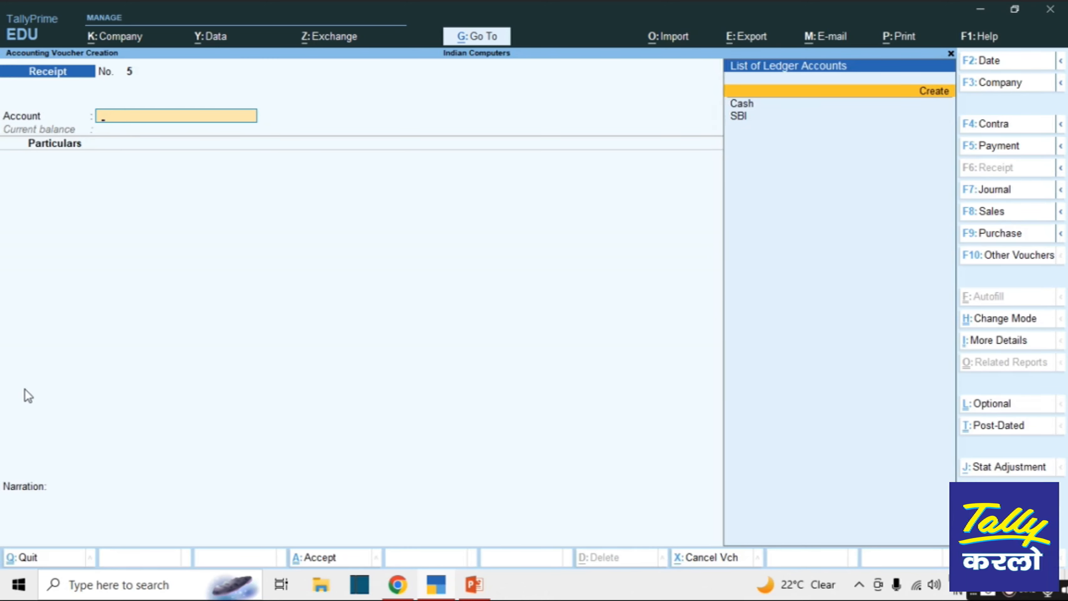
pyautogui.press('Down')
pyautogui.press('Down')
pyautogui.press('Return')
pyautogui.press('Down')
pyautogui.press('Down')
pyautogui.press('Down')
pyautogui.press('Return')
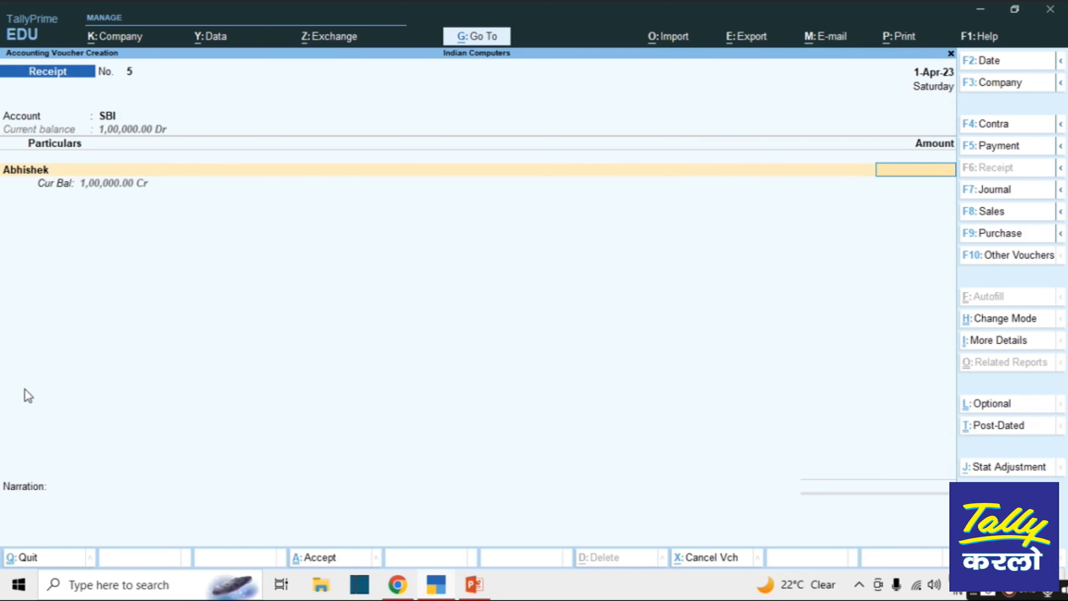
pyautogui.write('10000')
pyautogui.press('Return')
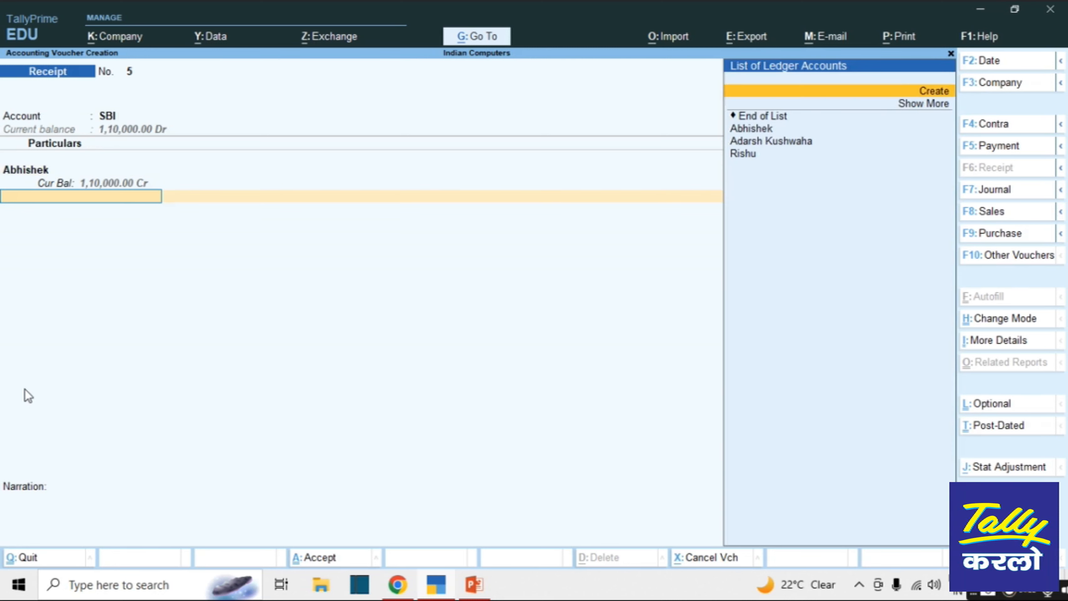
# Step: Credit the second listed contributor's capital ledger with 10,000 in the same receipt, save it and return to the Gateway of Tally
pyautogui.press('Down')
pyautogui.press('Down')
pyautogui.press('Return')
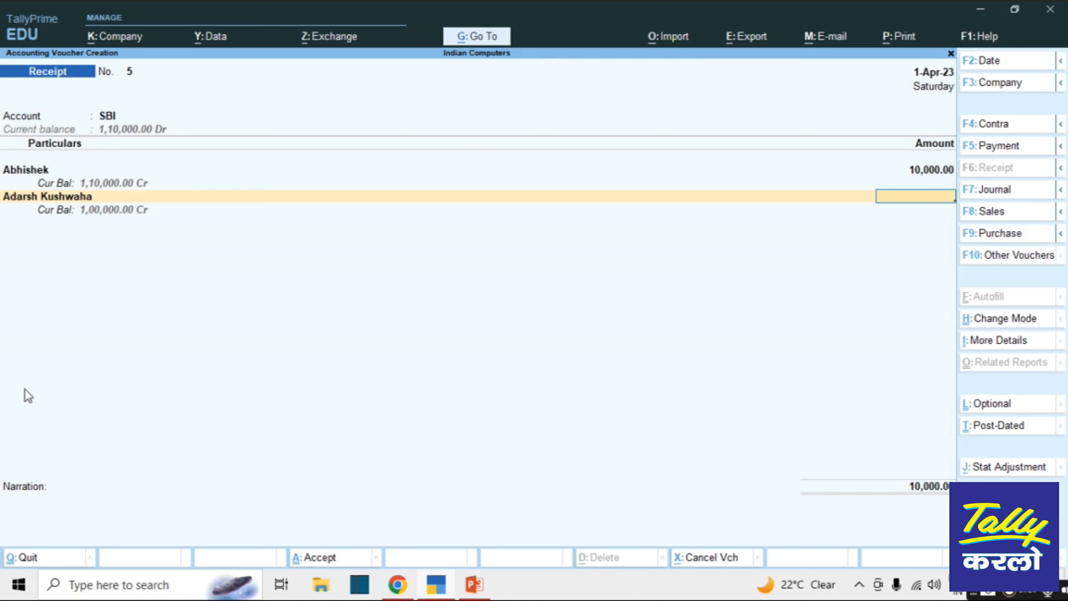
pyautogui.write('10000')
pyautogui.press('Return')
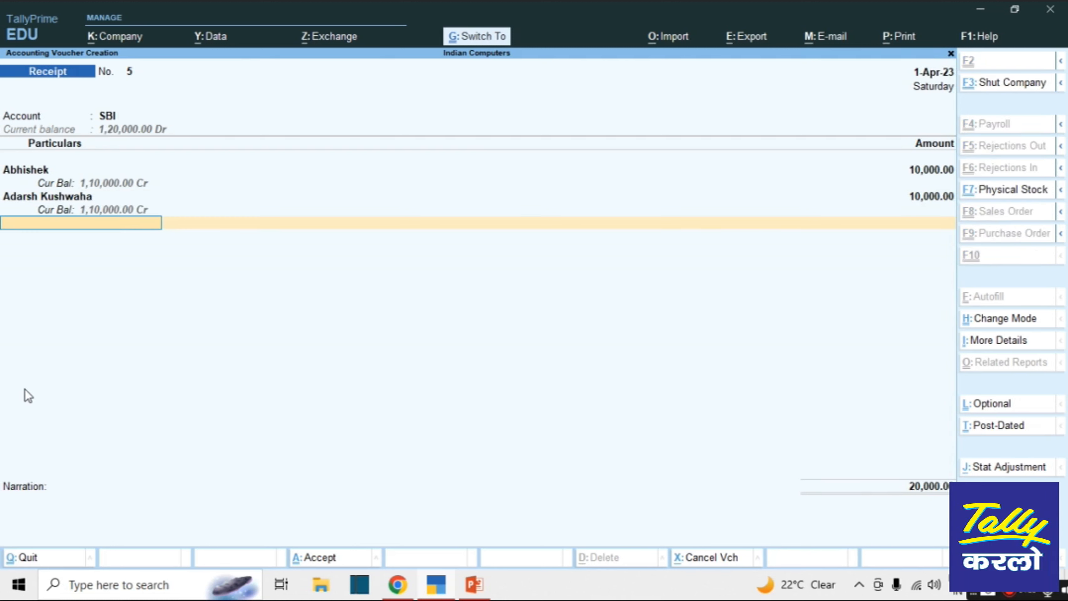
pyautogui.hotkey('ctrl', 'a')
pyautogui.press('Escape')
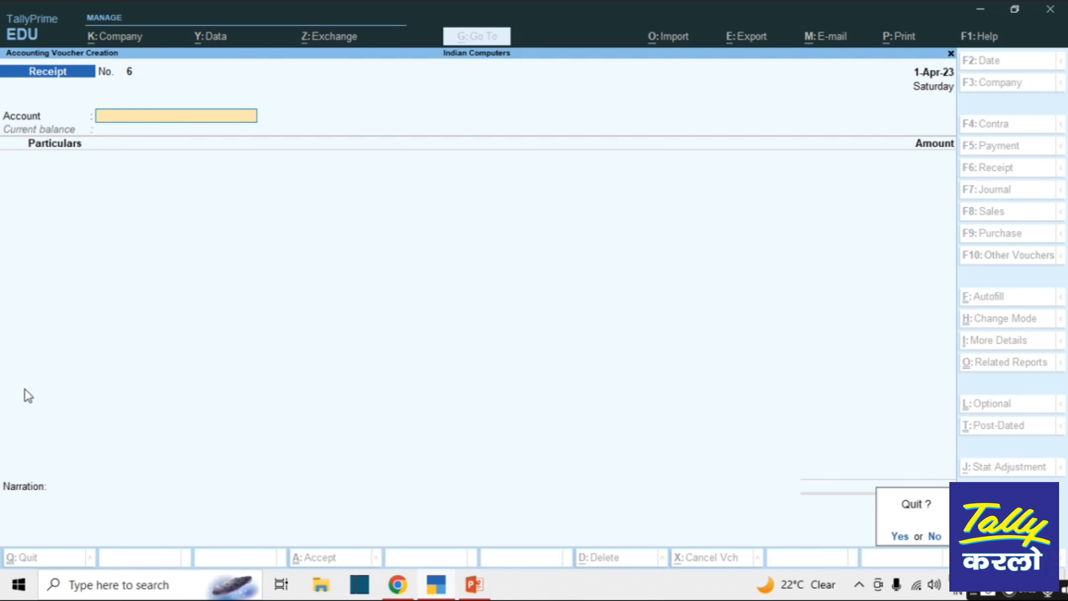
pyautogui.press('y')
# Step: Review the owners' ledger balances under Capital Account in the Balance Sheet, then return to the main report
pyautogui.press('Down')
pyautogui.press('Down')
pyautogui.press('Down')
pyautogui.press('Return')
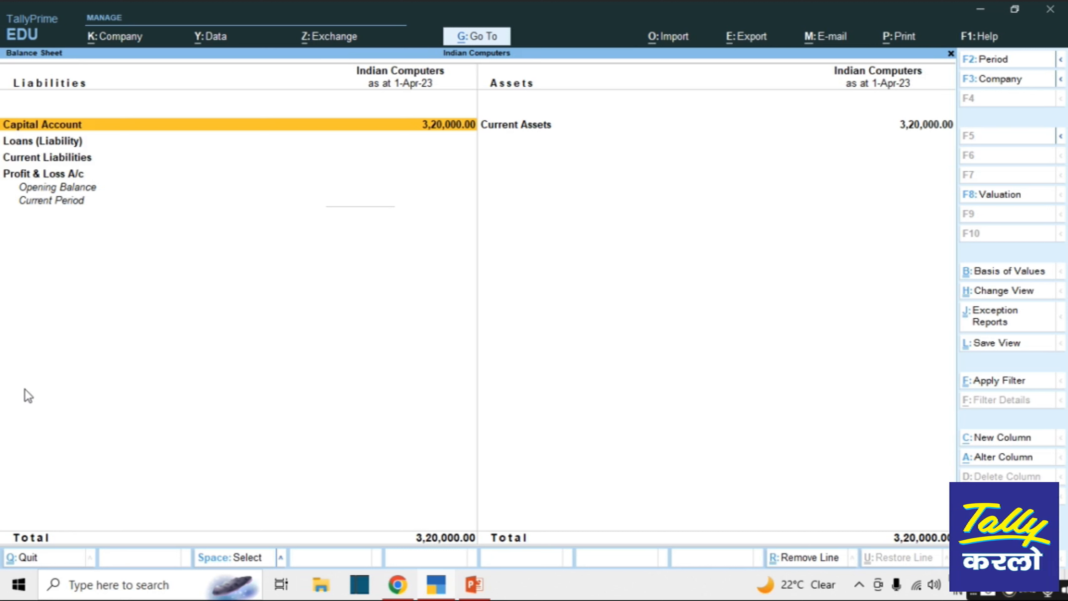
pyautogui.press('Return')
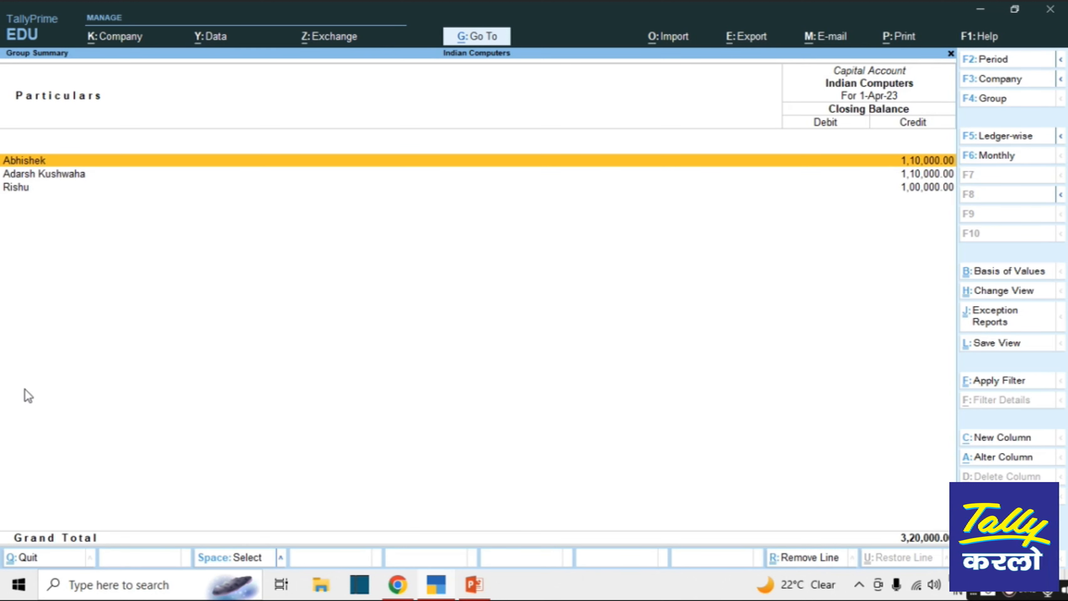
pyautogui.press('Escape')
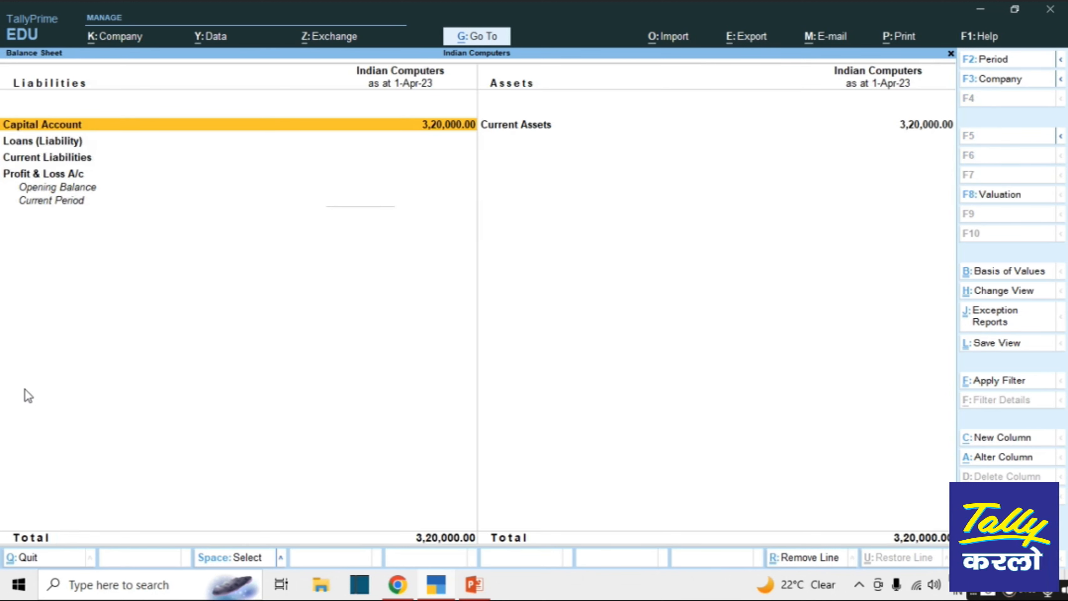
# Step: Review the Balance Sheet's Current Assets and the Bank Accounts group, then return to the Gateway of Tally
pyautogui.press('Right')
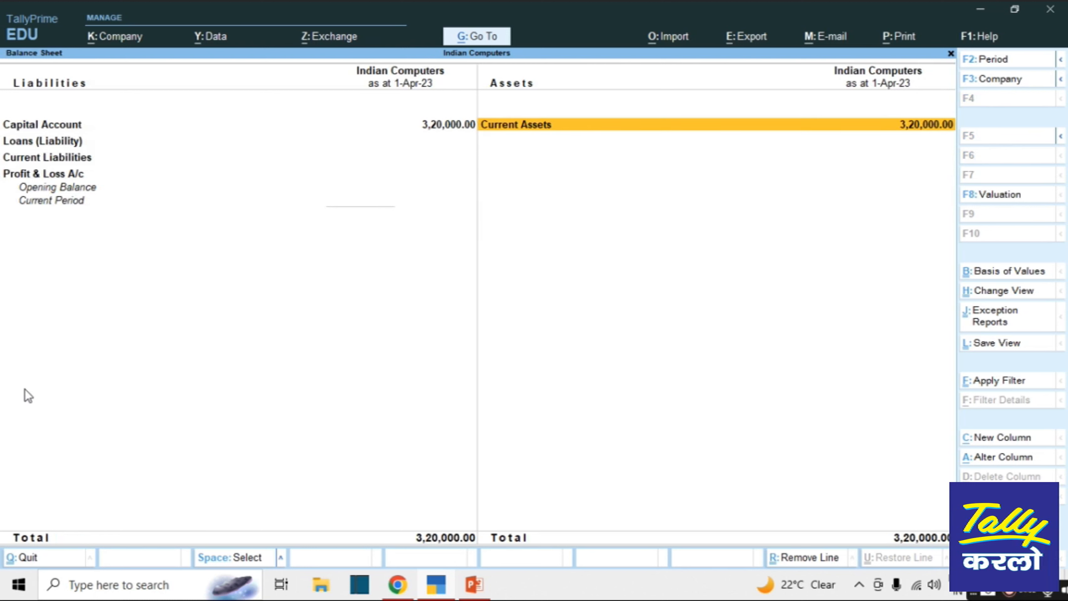
pyautogui.press('Return')
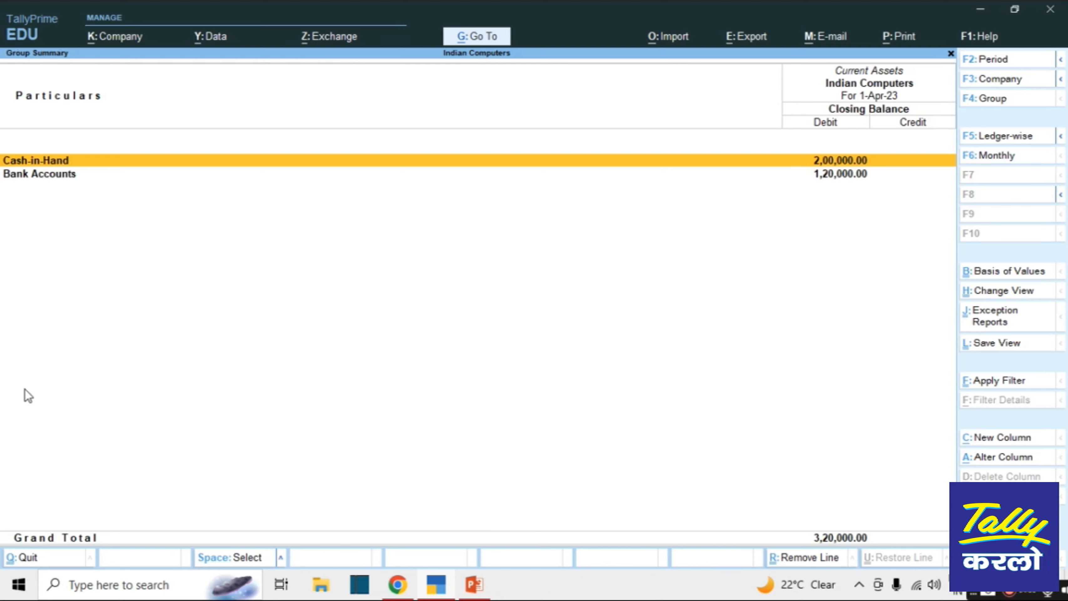
pyautogui.press('Down')
pyautogui.press('Return')
pyautogui.press('Escape')
pyautogui.press('Escape')
pyautogui.press('Escape')
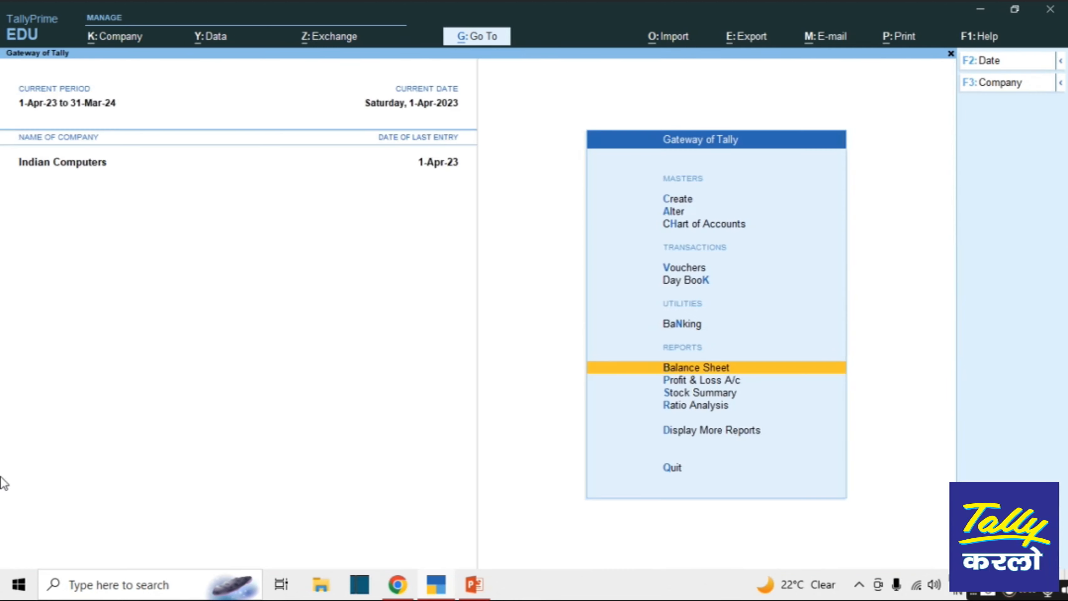